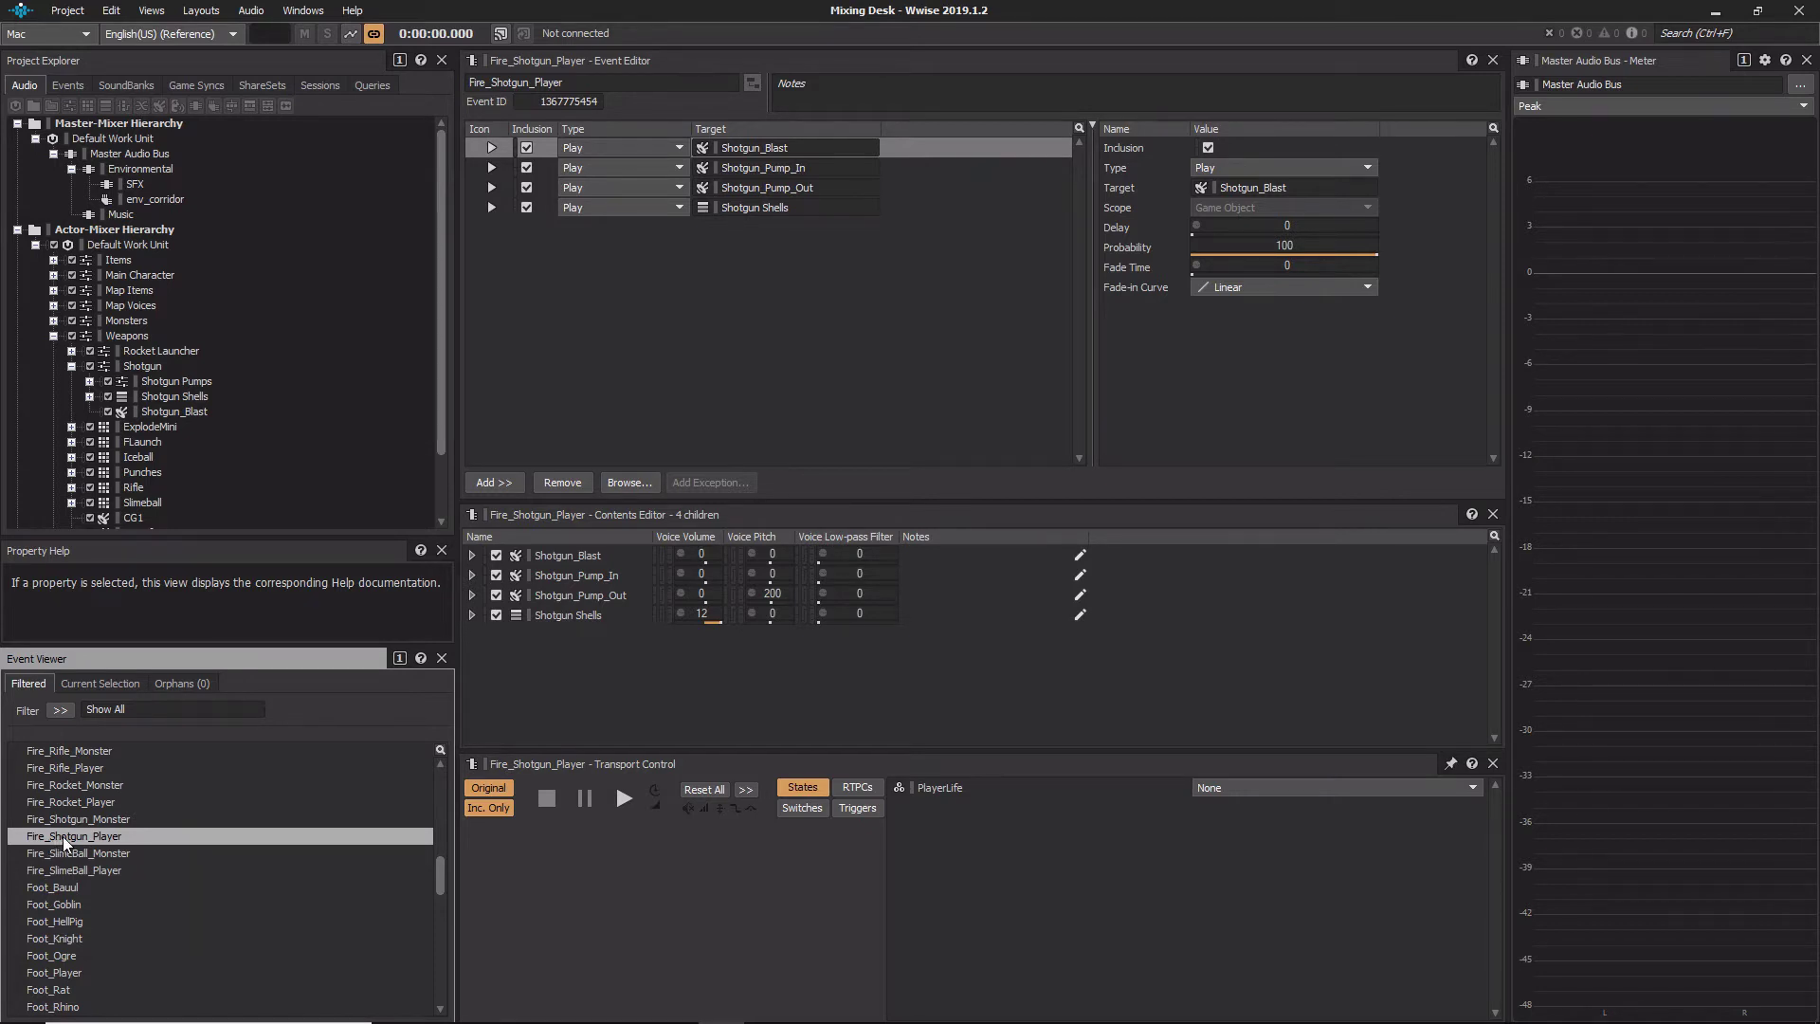
Step: Play Fire_Shotgun_Player, then switch Wwise to the Mixer layout (F8)
key(space)
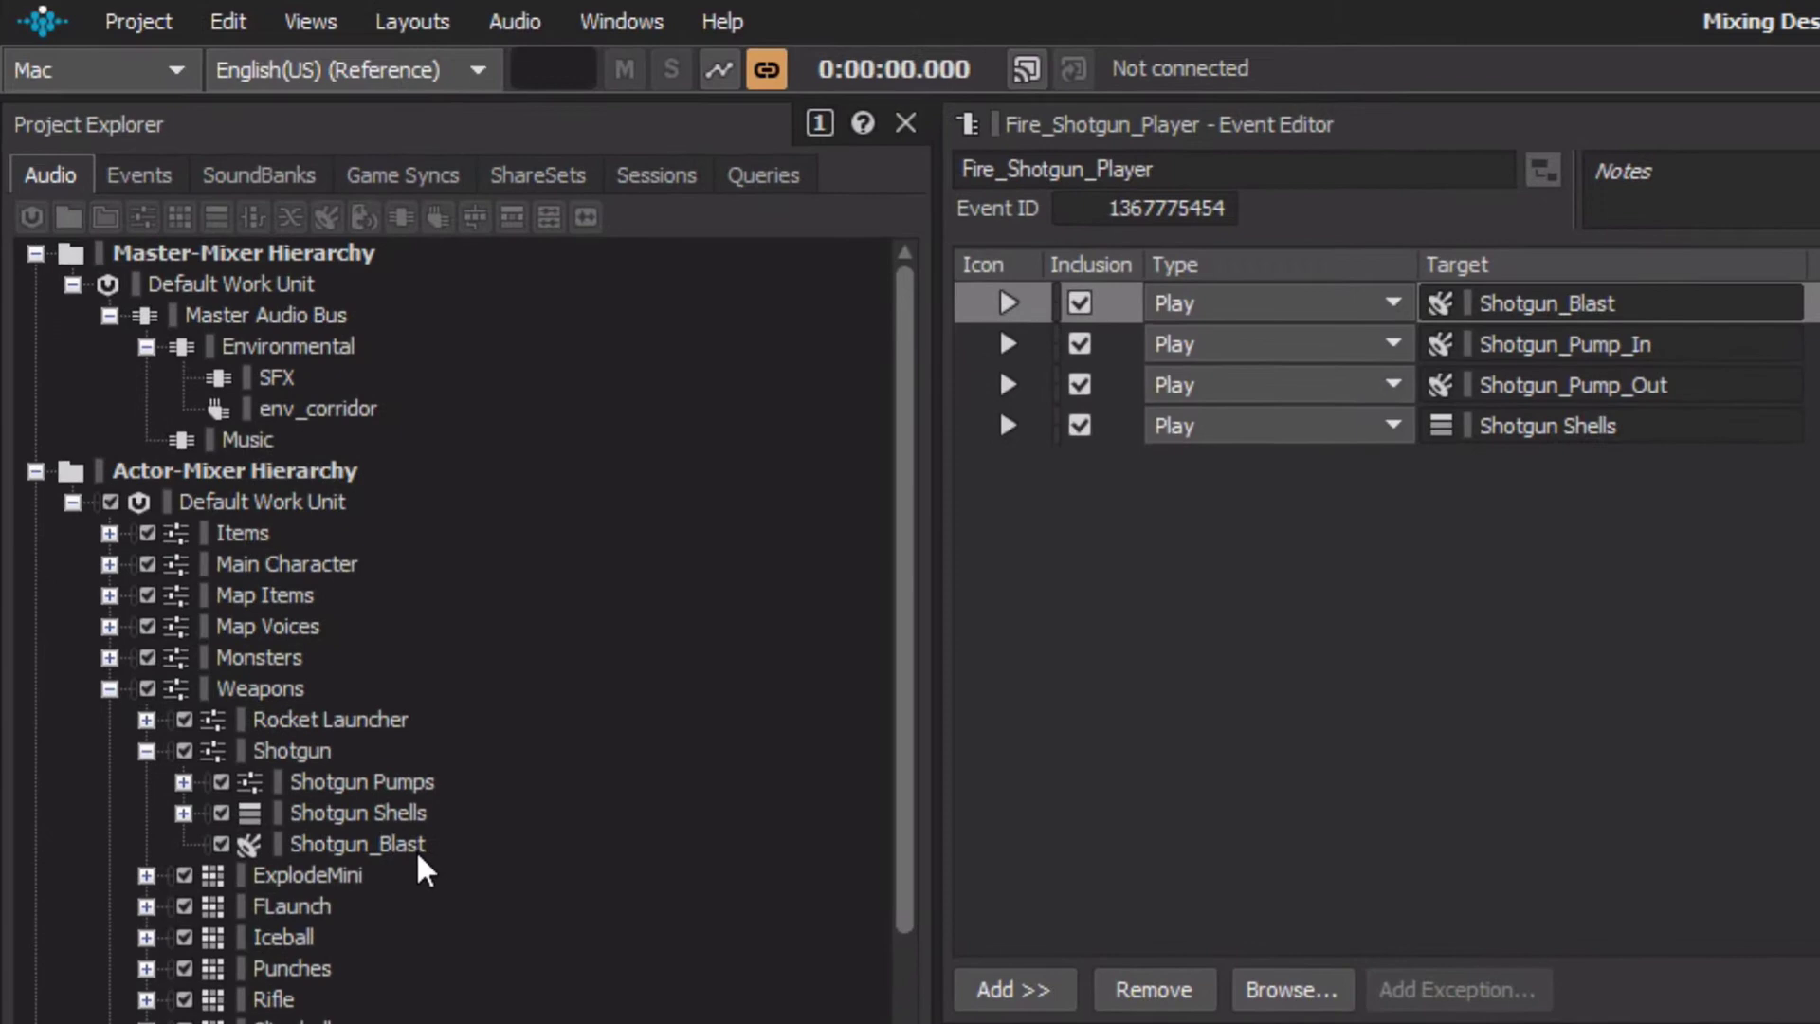
click(436, 27)
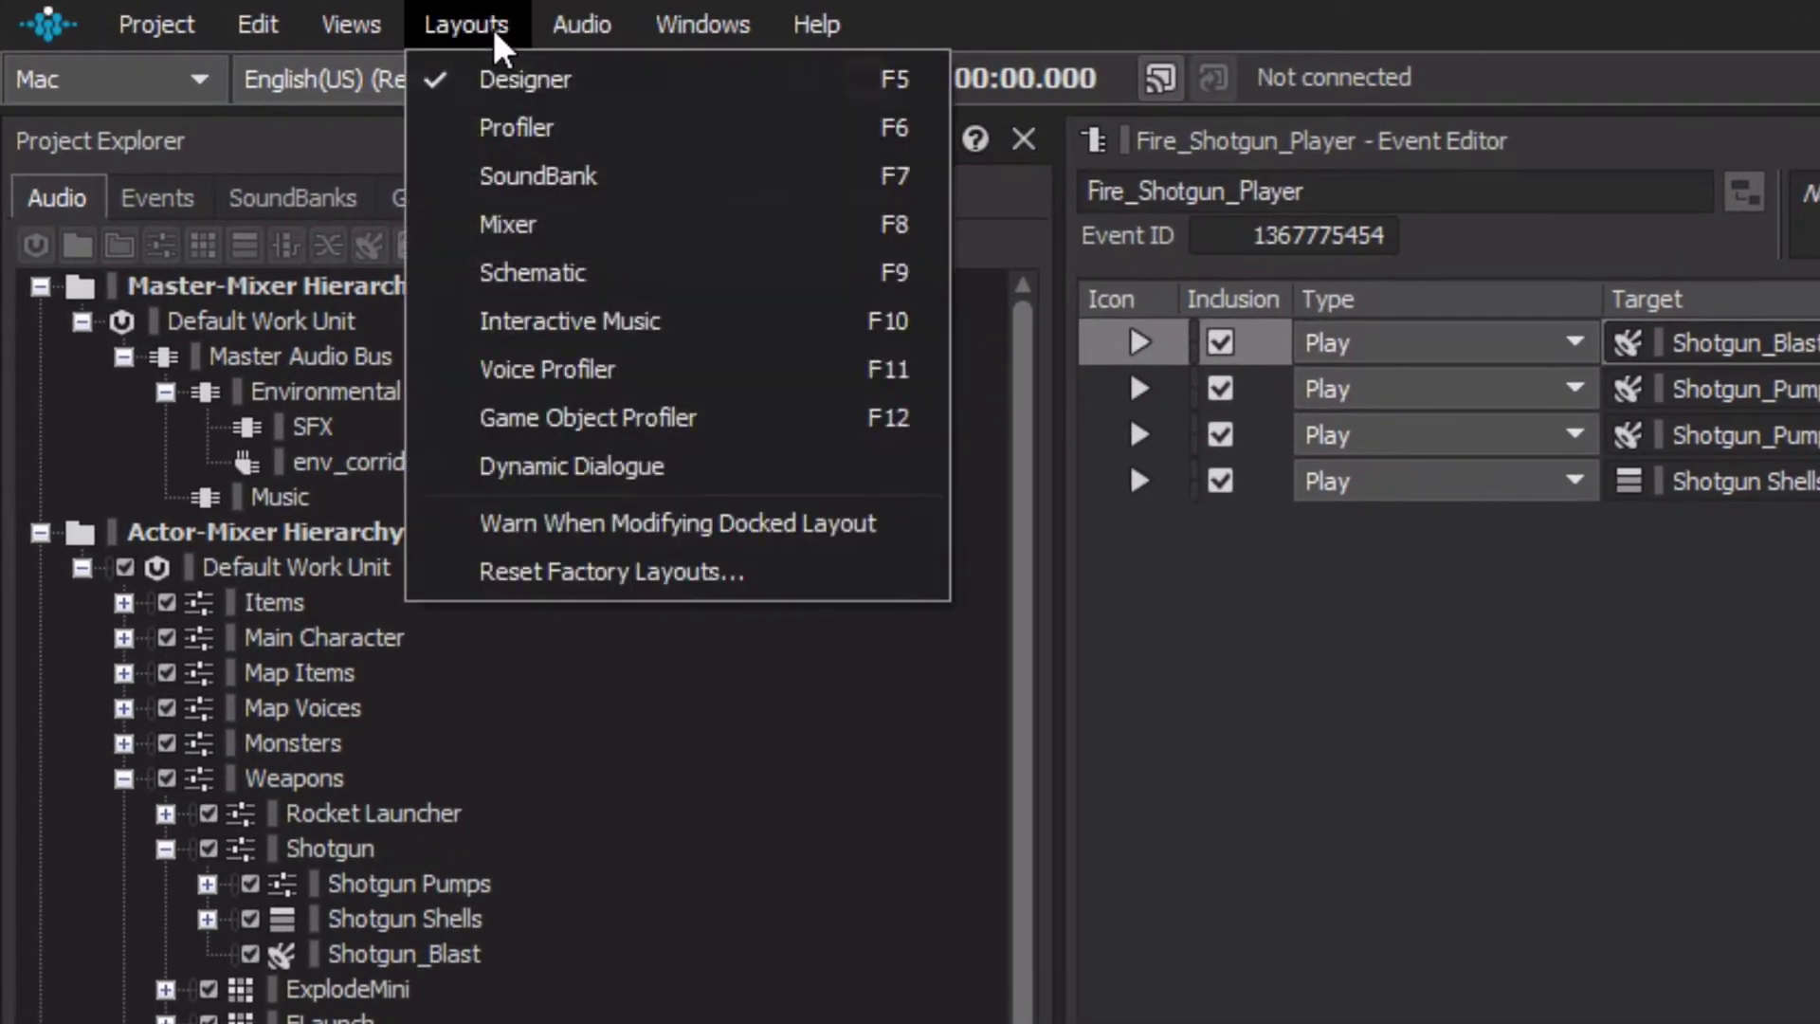
click(527, 224)
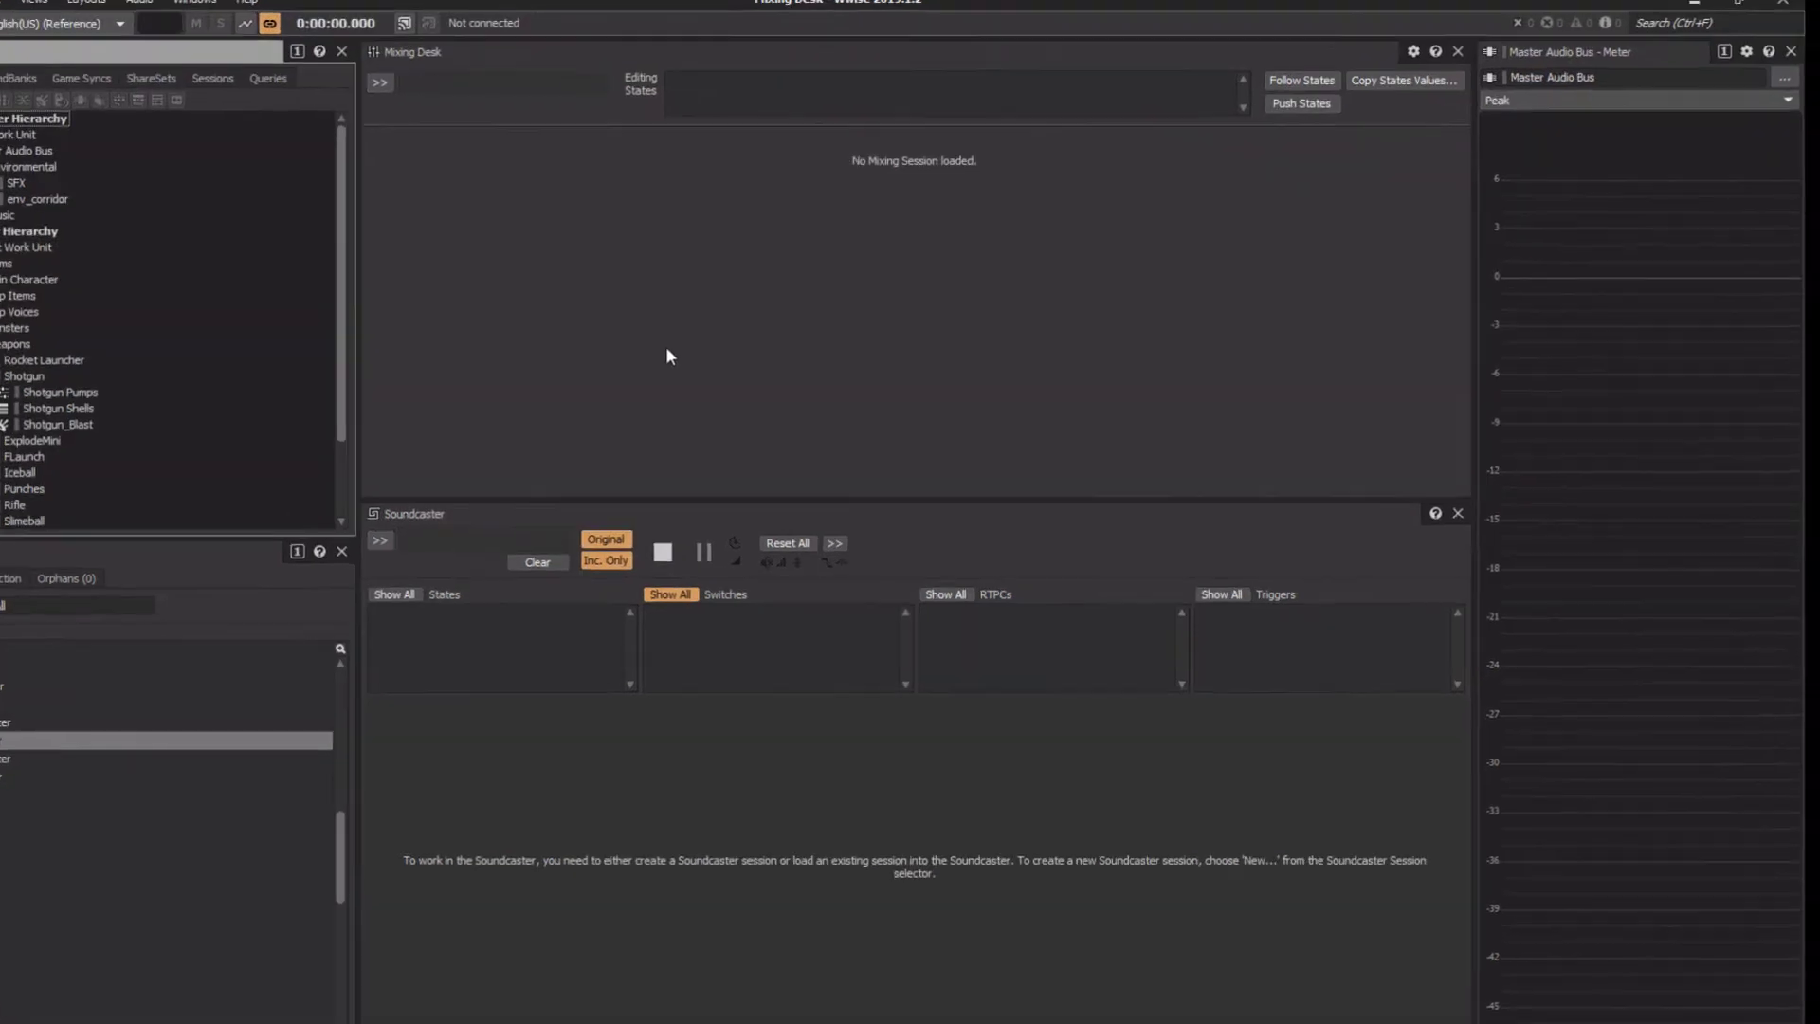
Step: Start a new Mixing Desk session named 'Shotgun'
click(135, 65)
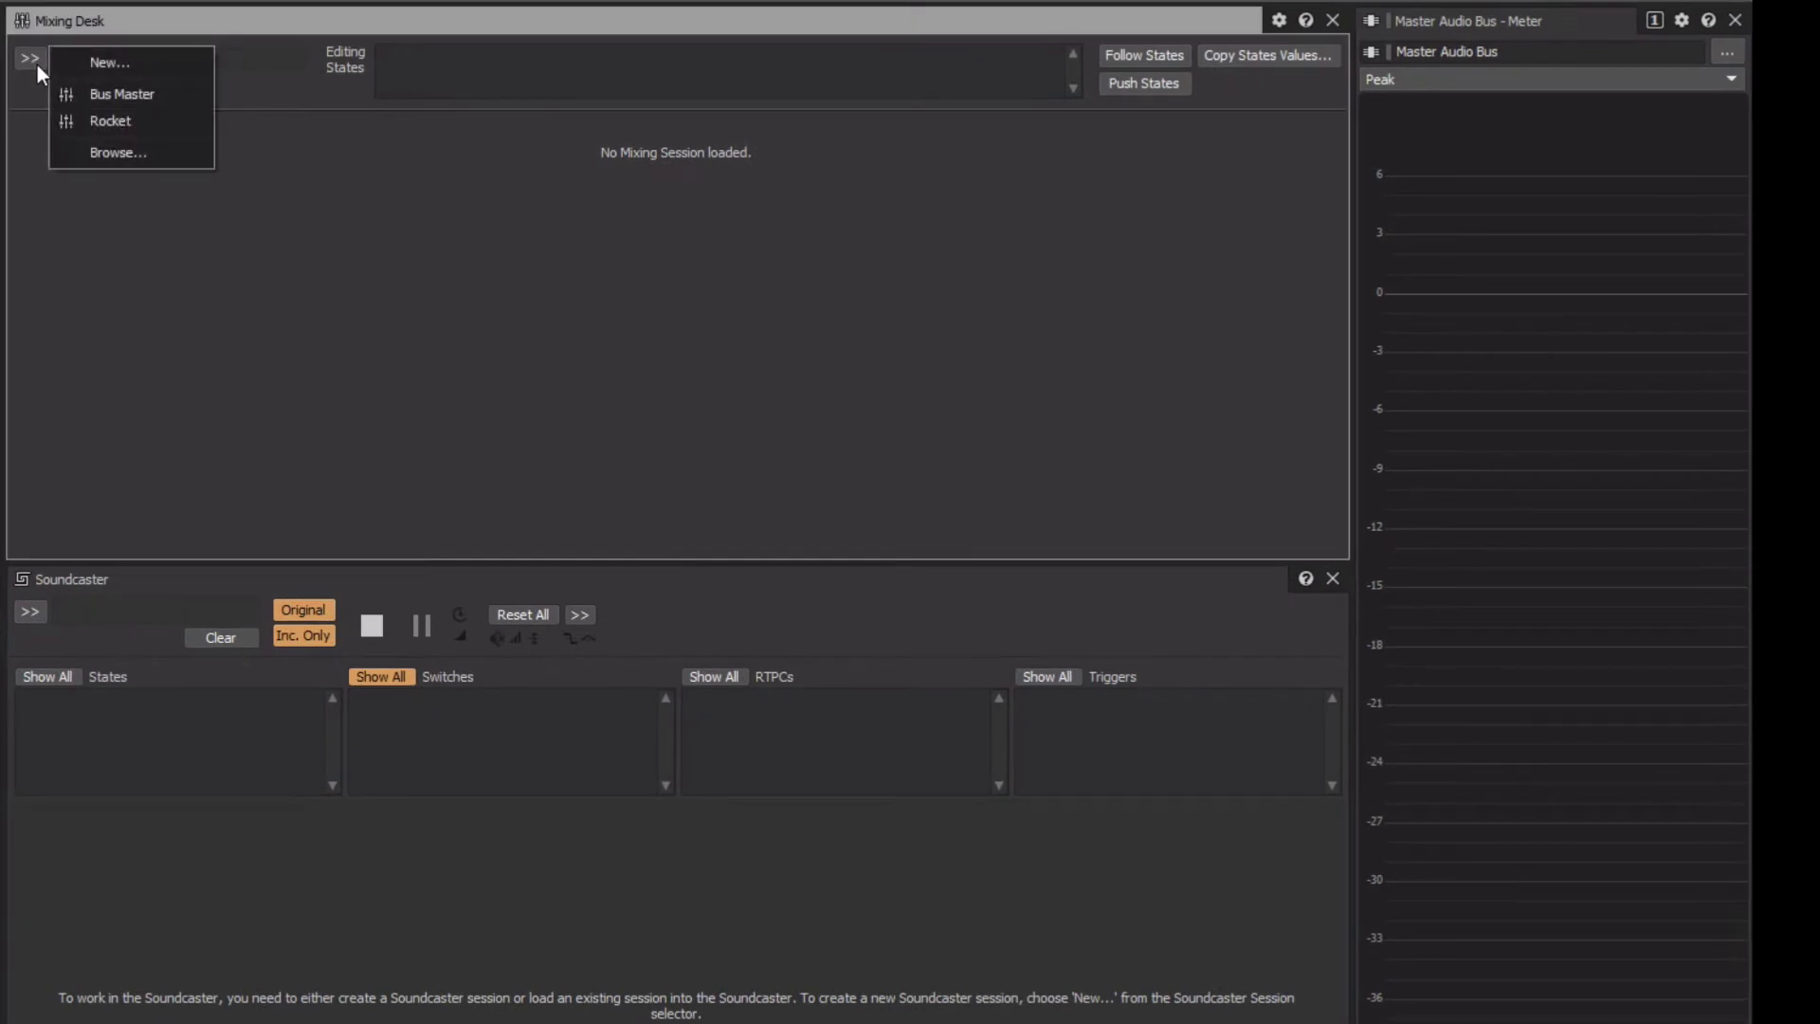
click(84, 63)
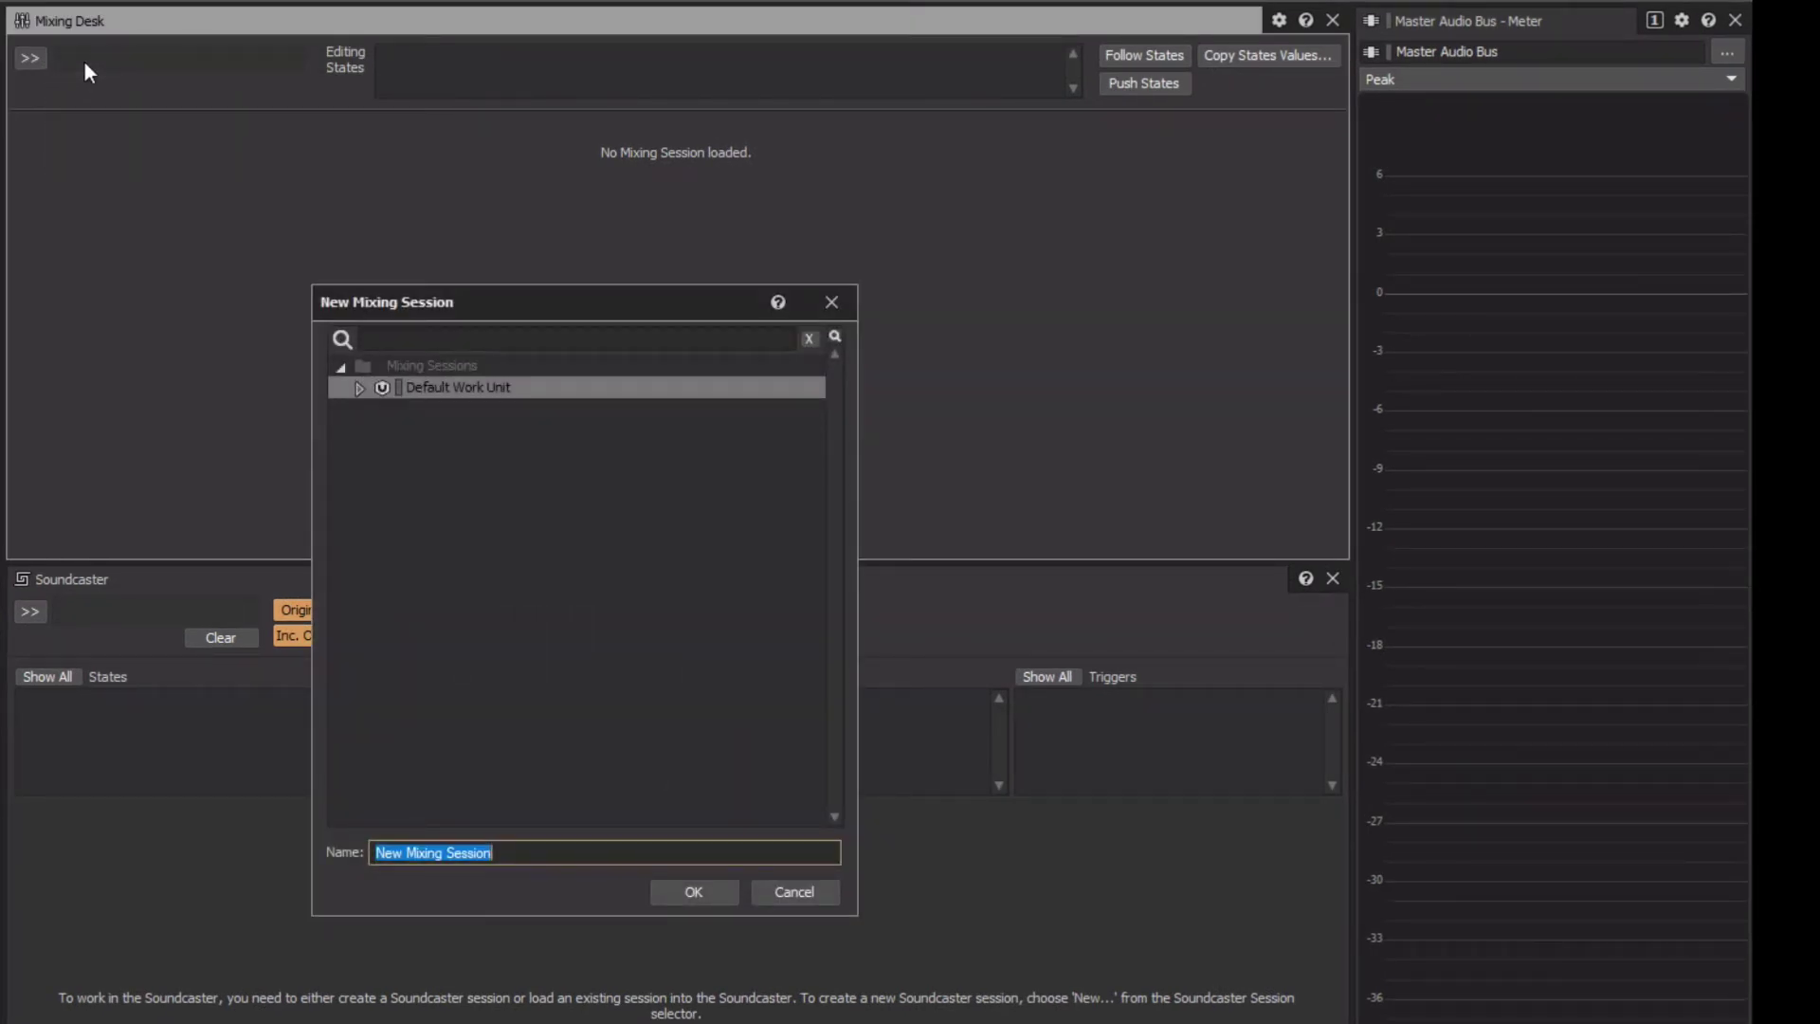
text(Shotgun)
key(Return)
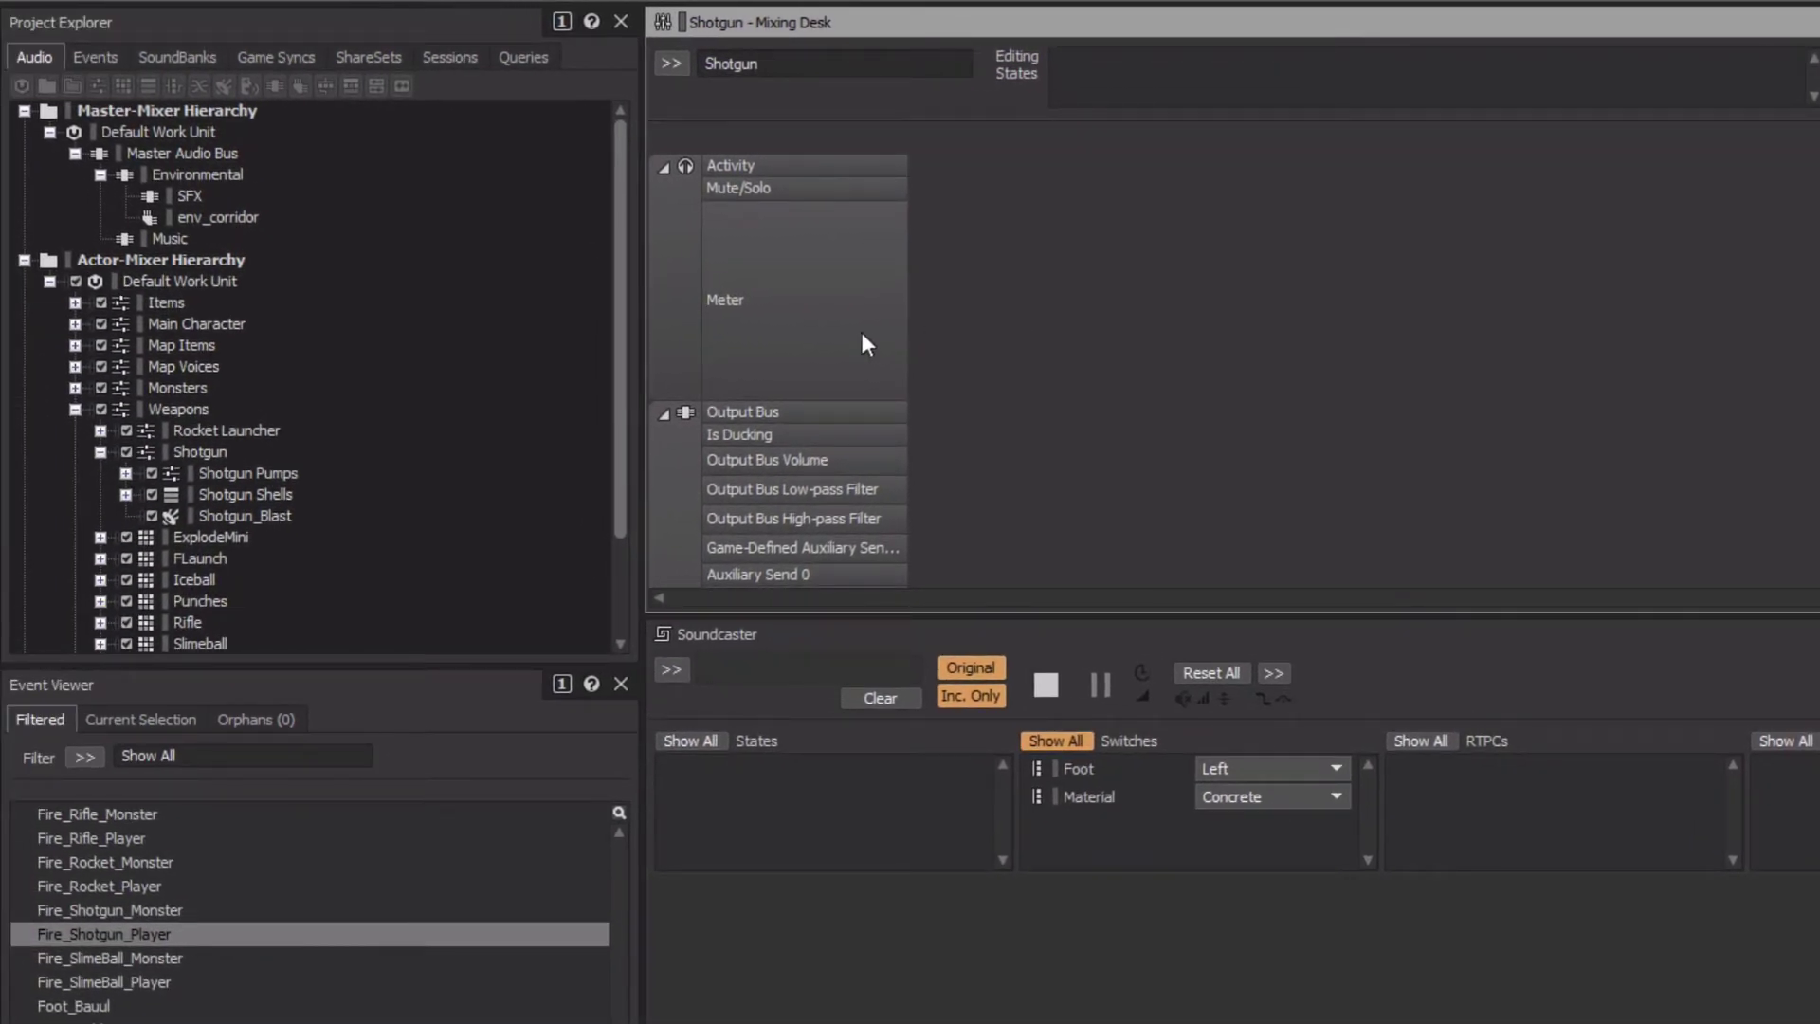
Step: Drag Shotgun Pumps, Shotgun Shells, Shotgun_Blast, then Master Audio Bus, Environmental and SFX into the Mixing Desk
click(340, 476)
drag(305, 513, 901, 282)
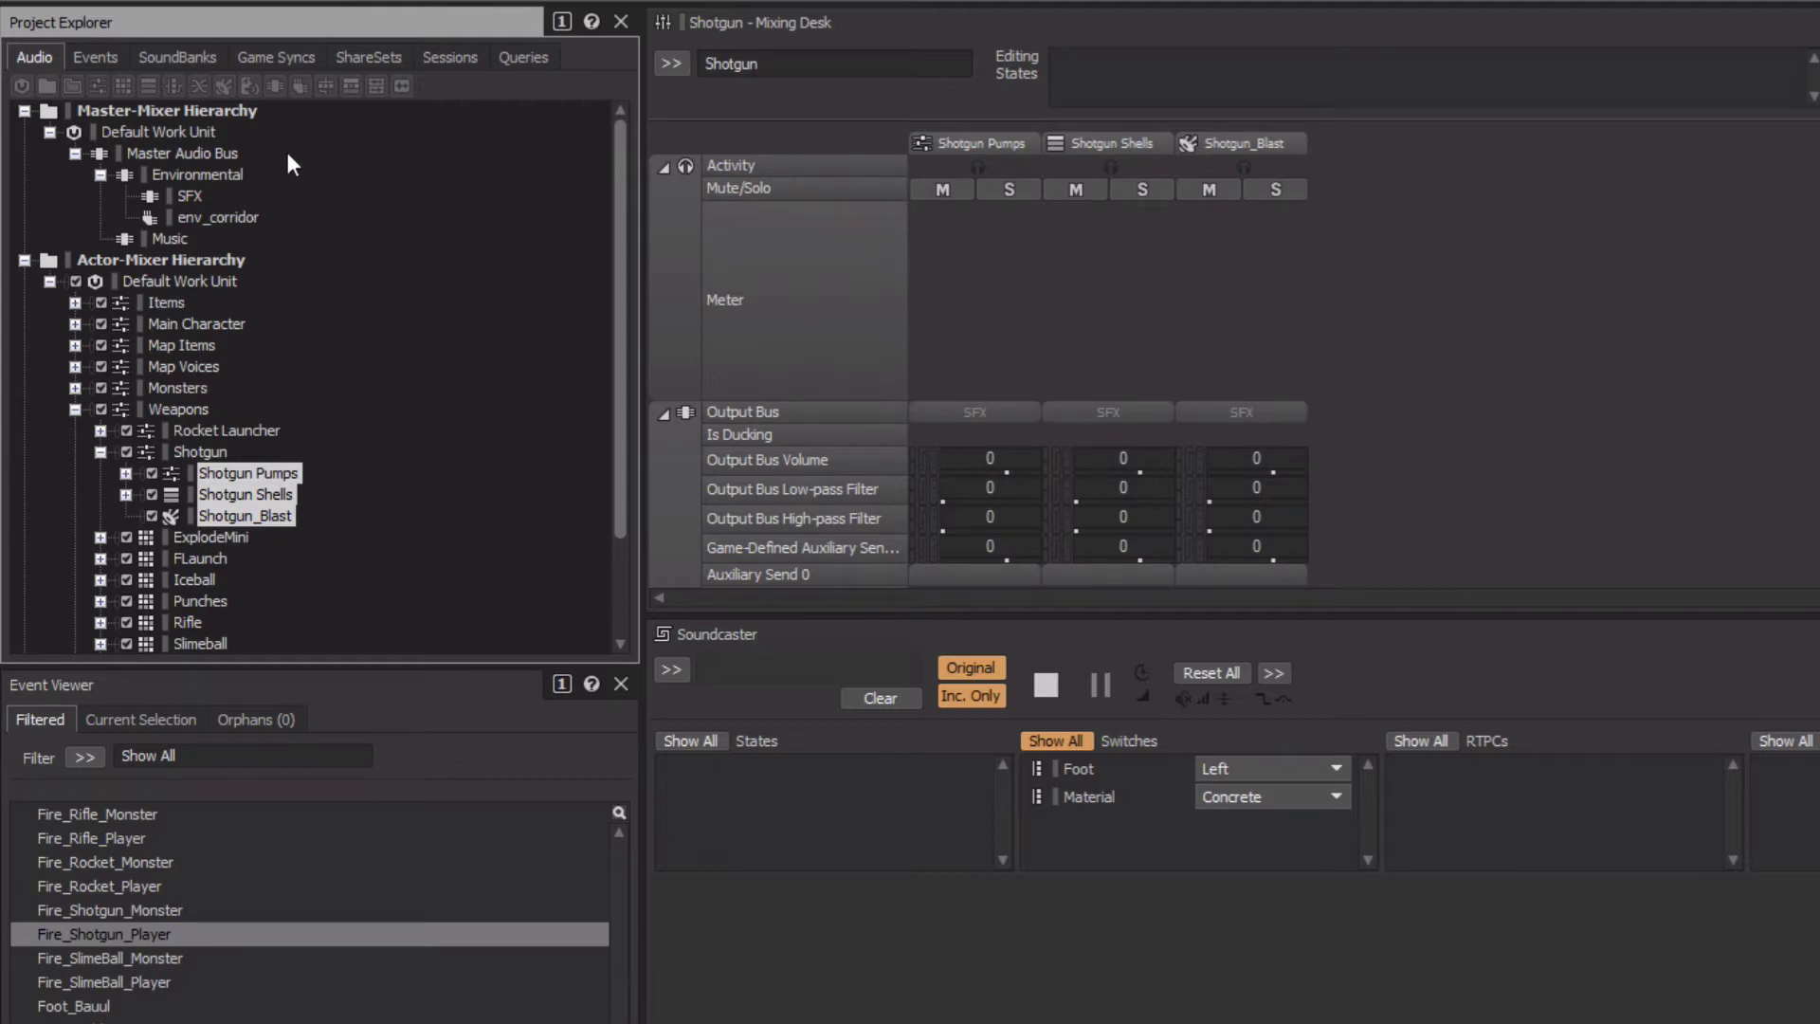
drag(286, 147, 1323, 270)
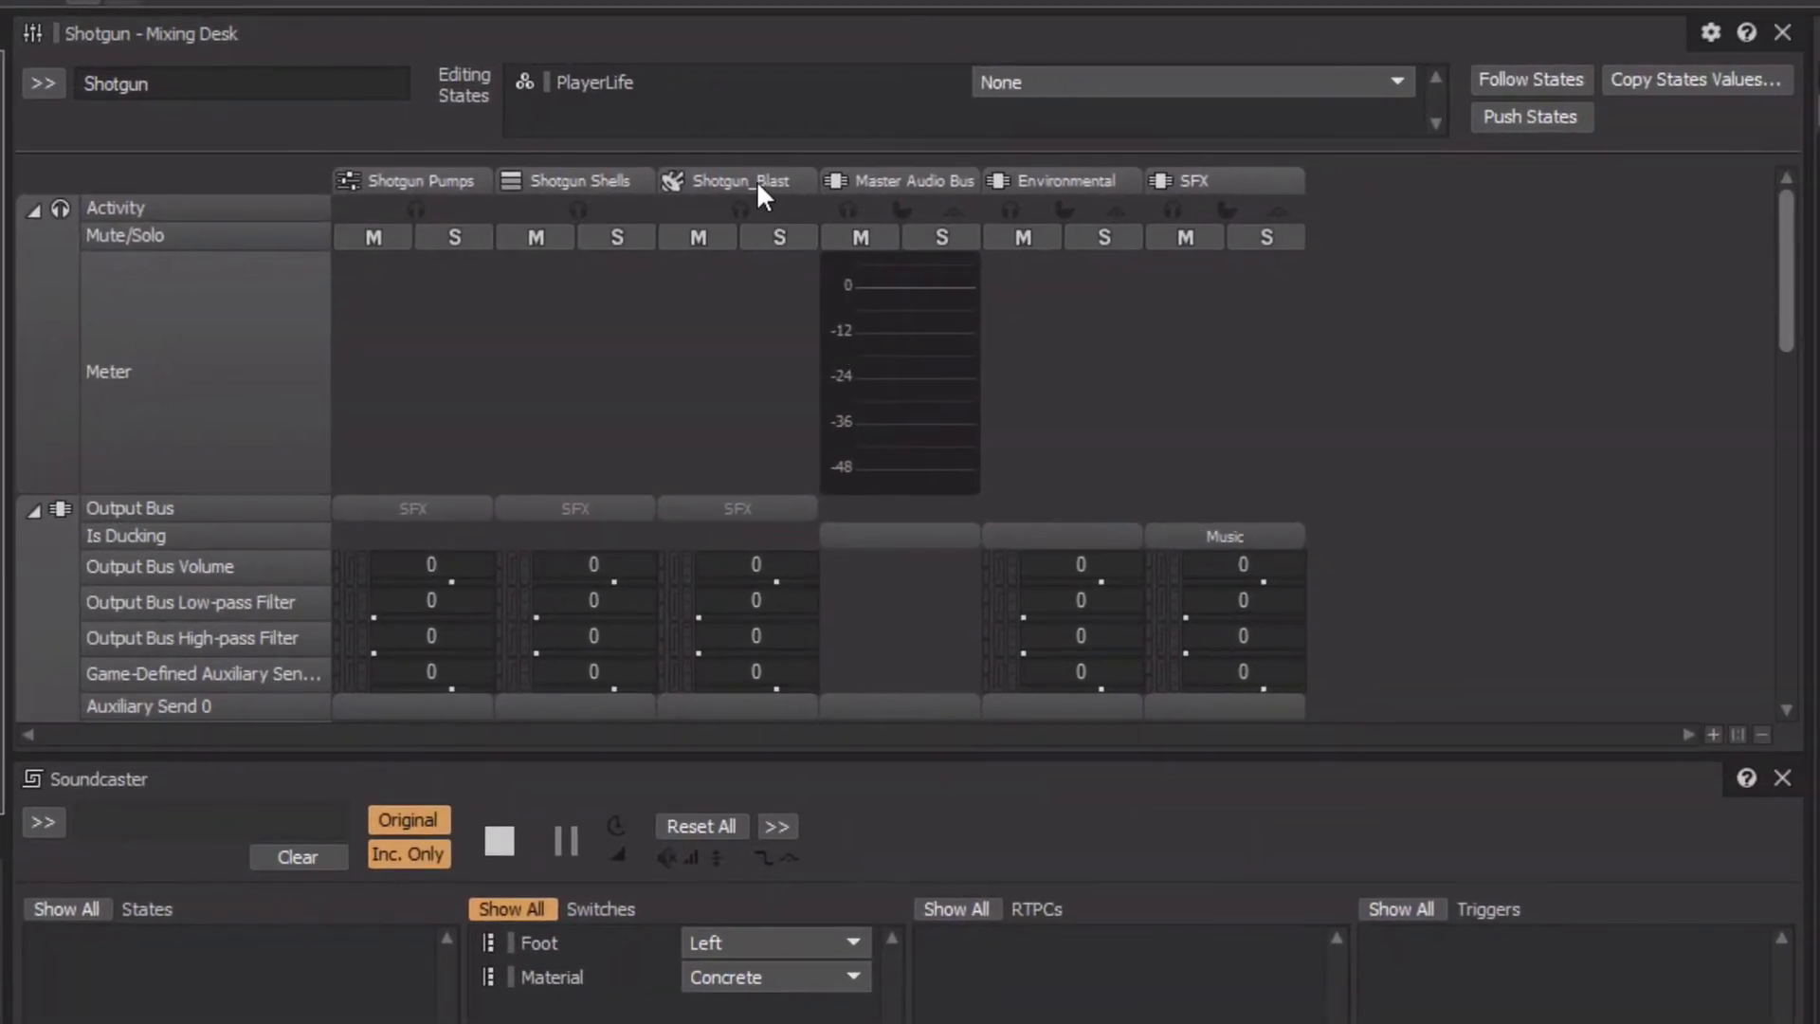
Step: Move Shotgun_Blast to first, Master Audio Bus to last, and SFX ahead of Environmental
drag(757, 178, 394, 215)
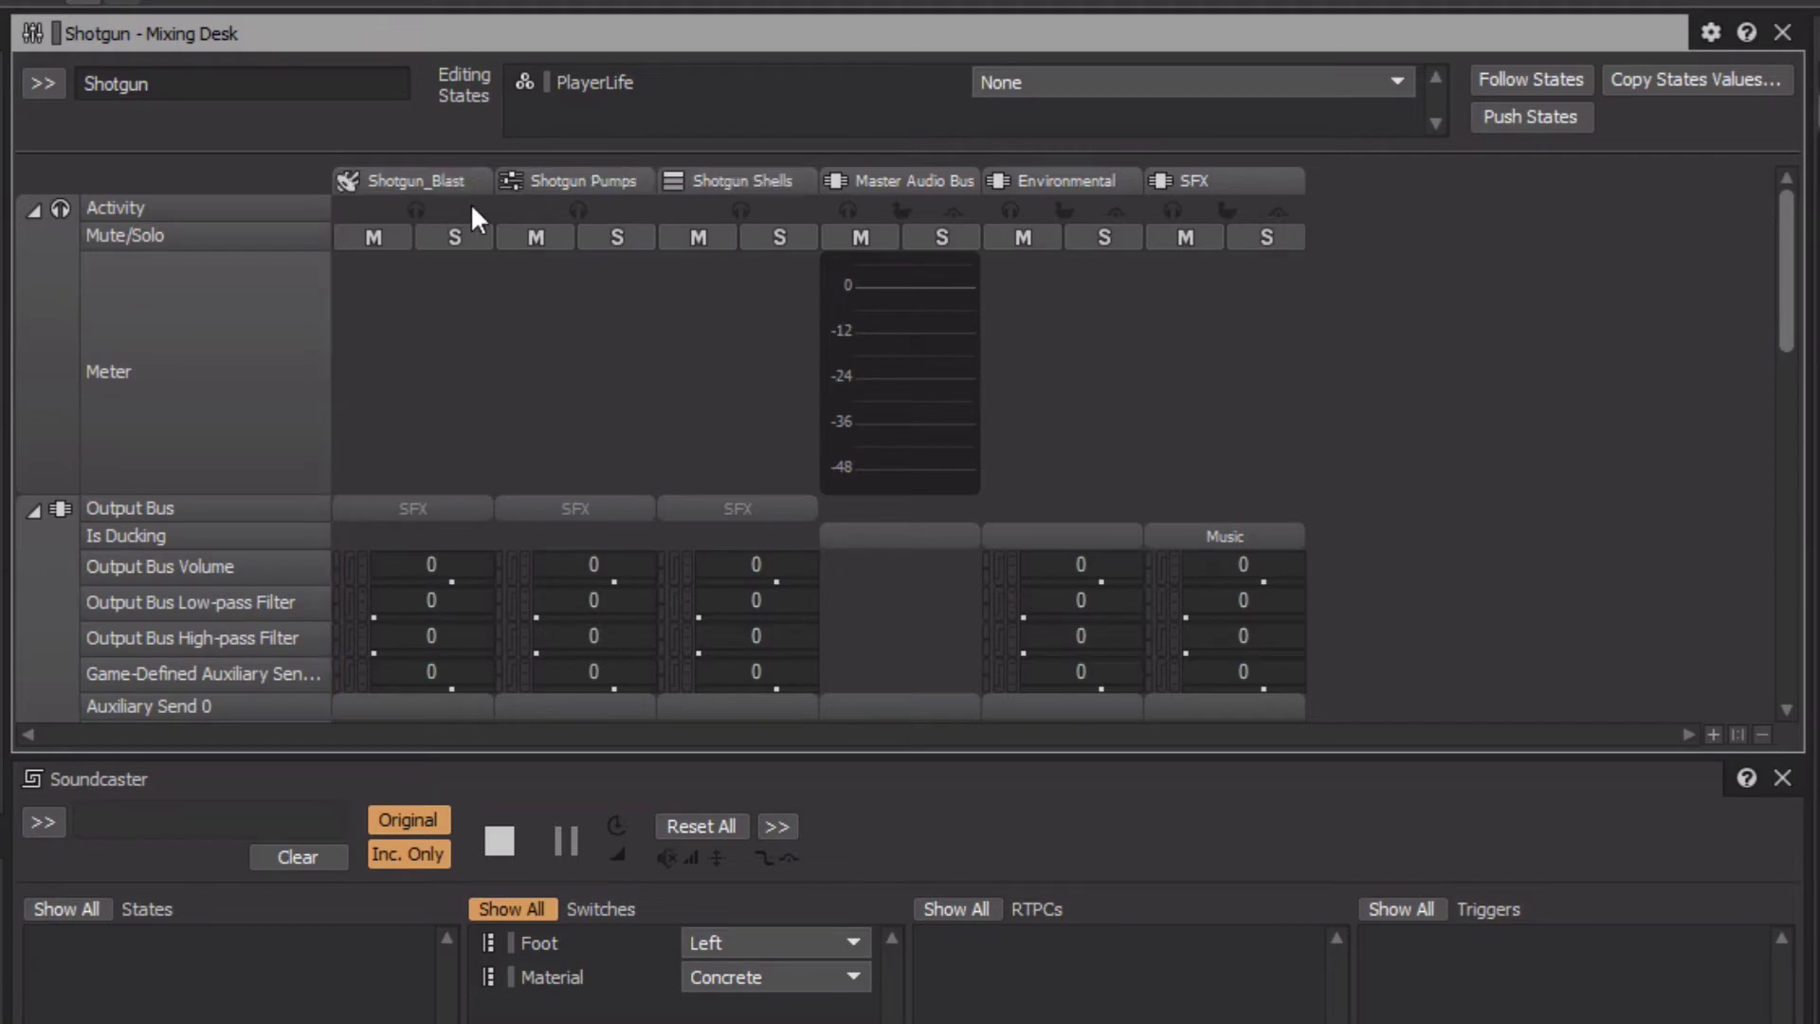
drag(876, 180, 1291, 215)
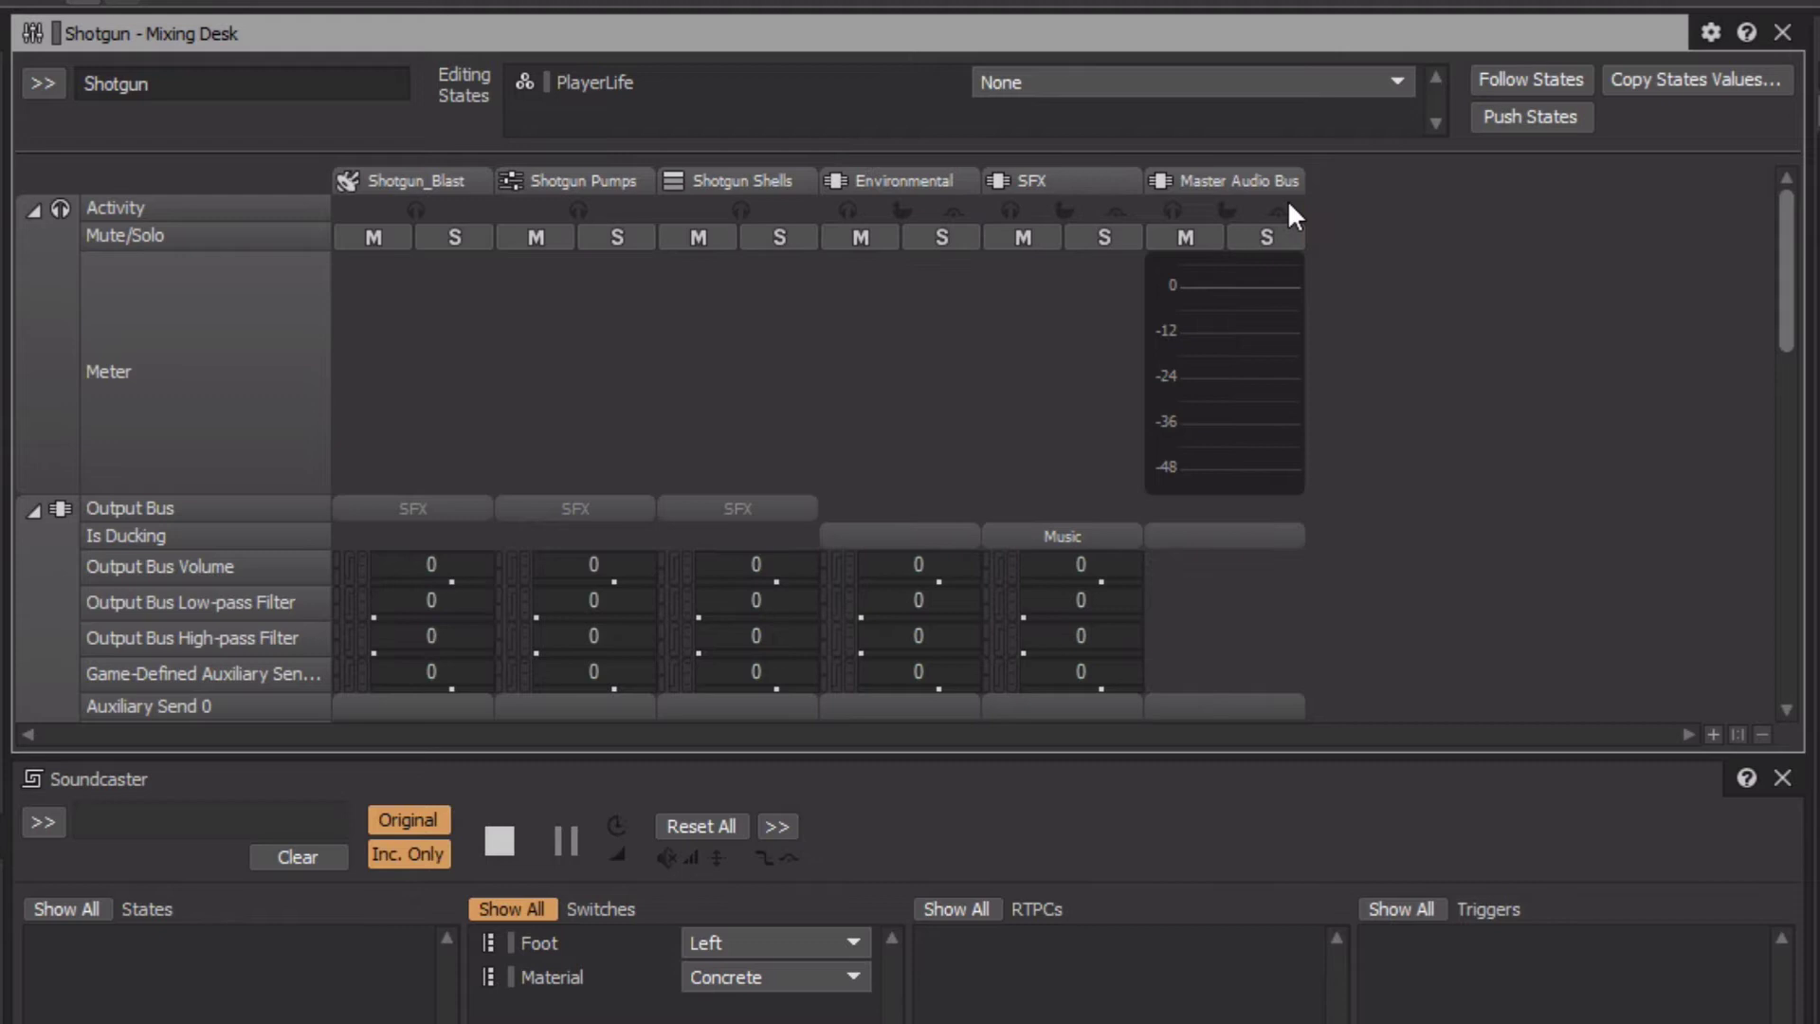
drag(1086, 180, 875, 200)
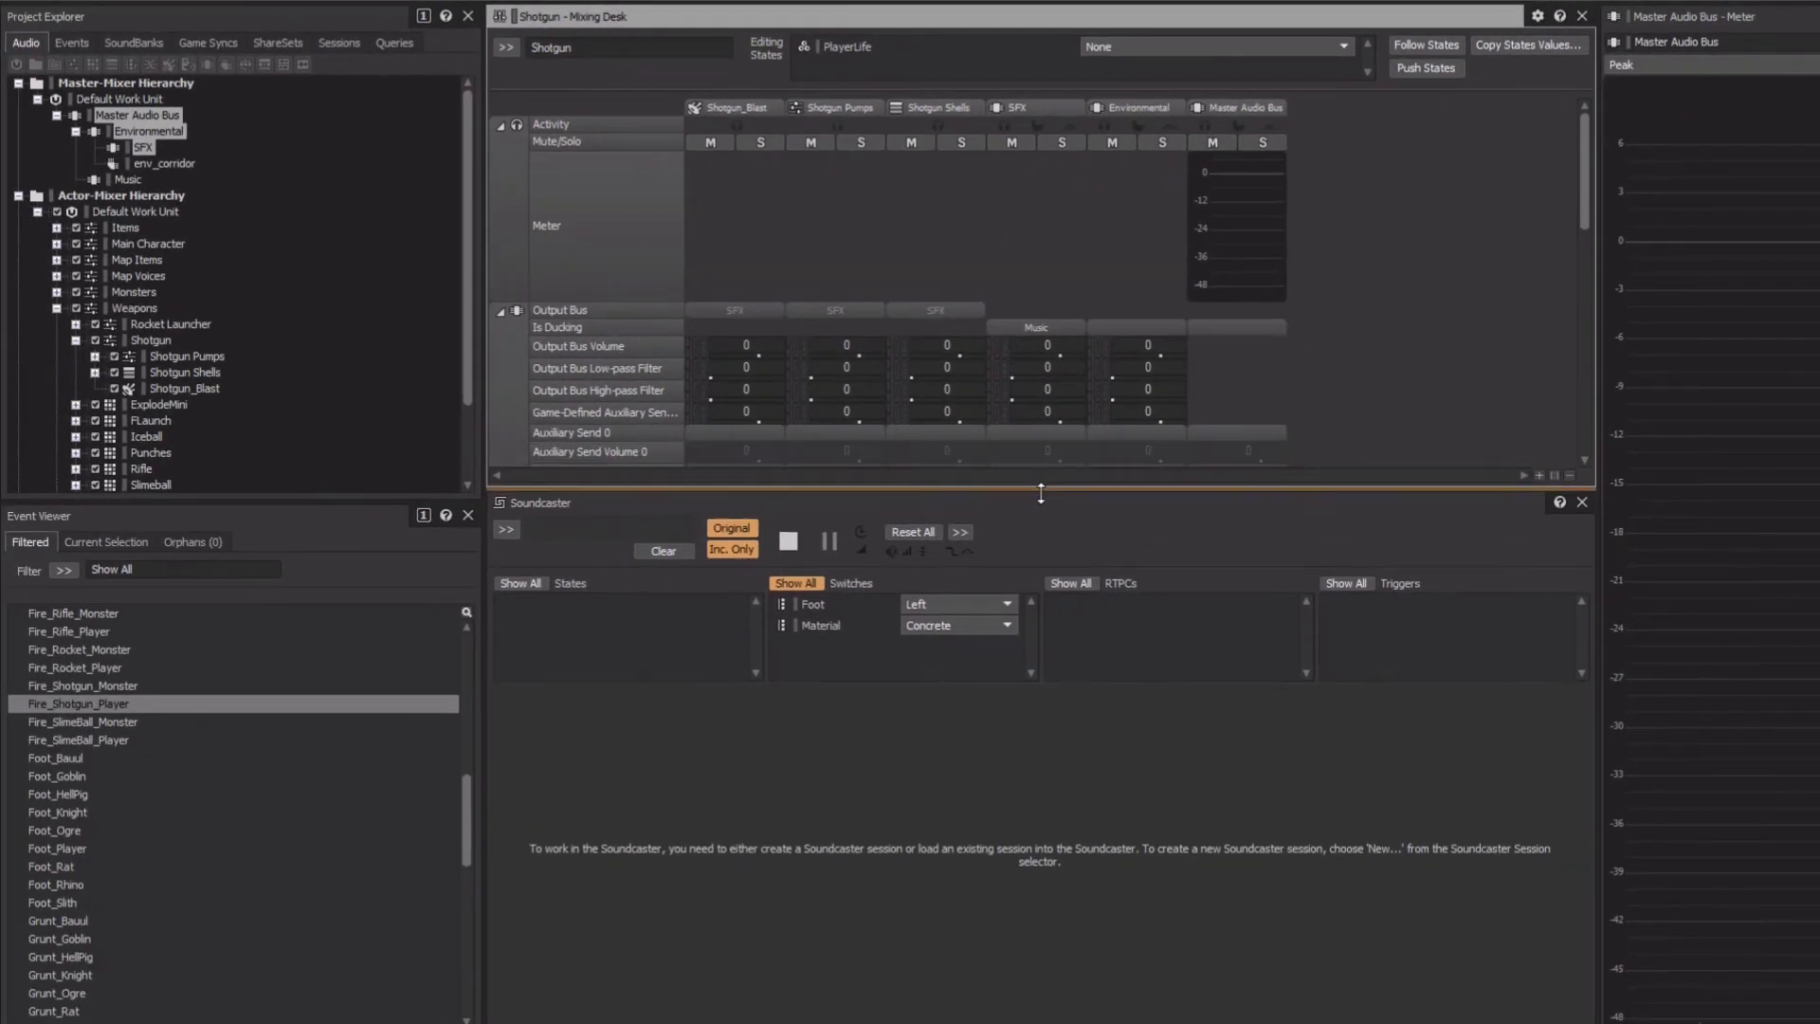
Step: Enlarge the Mixing Desk panel downward and scroll to the Voice Volume faders
drag(1041, 493, 983, 995)
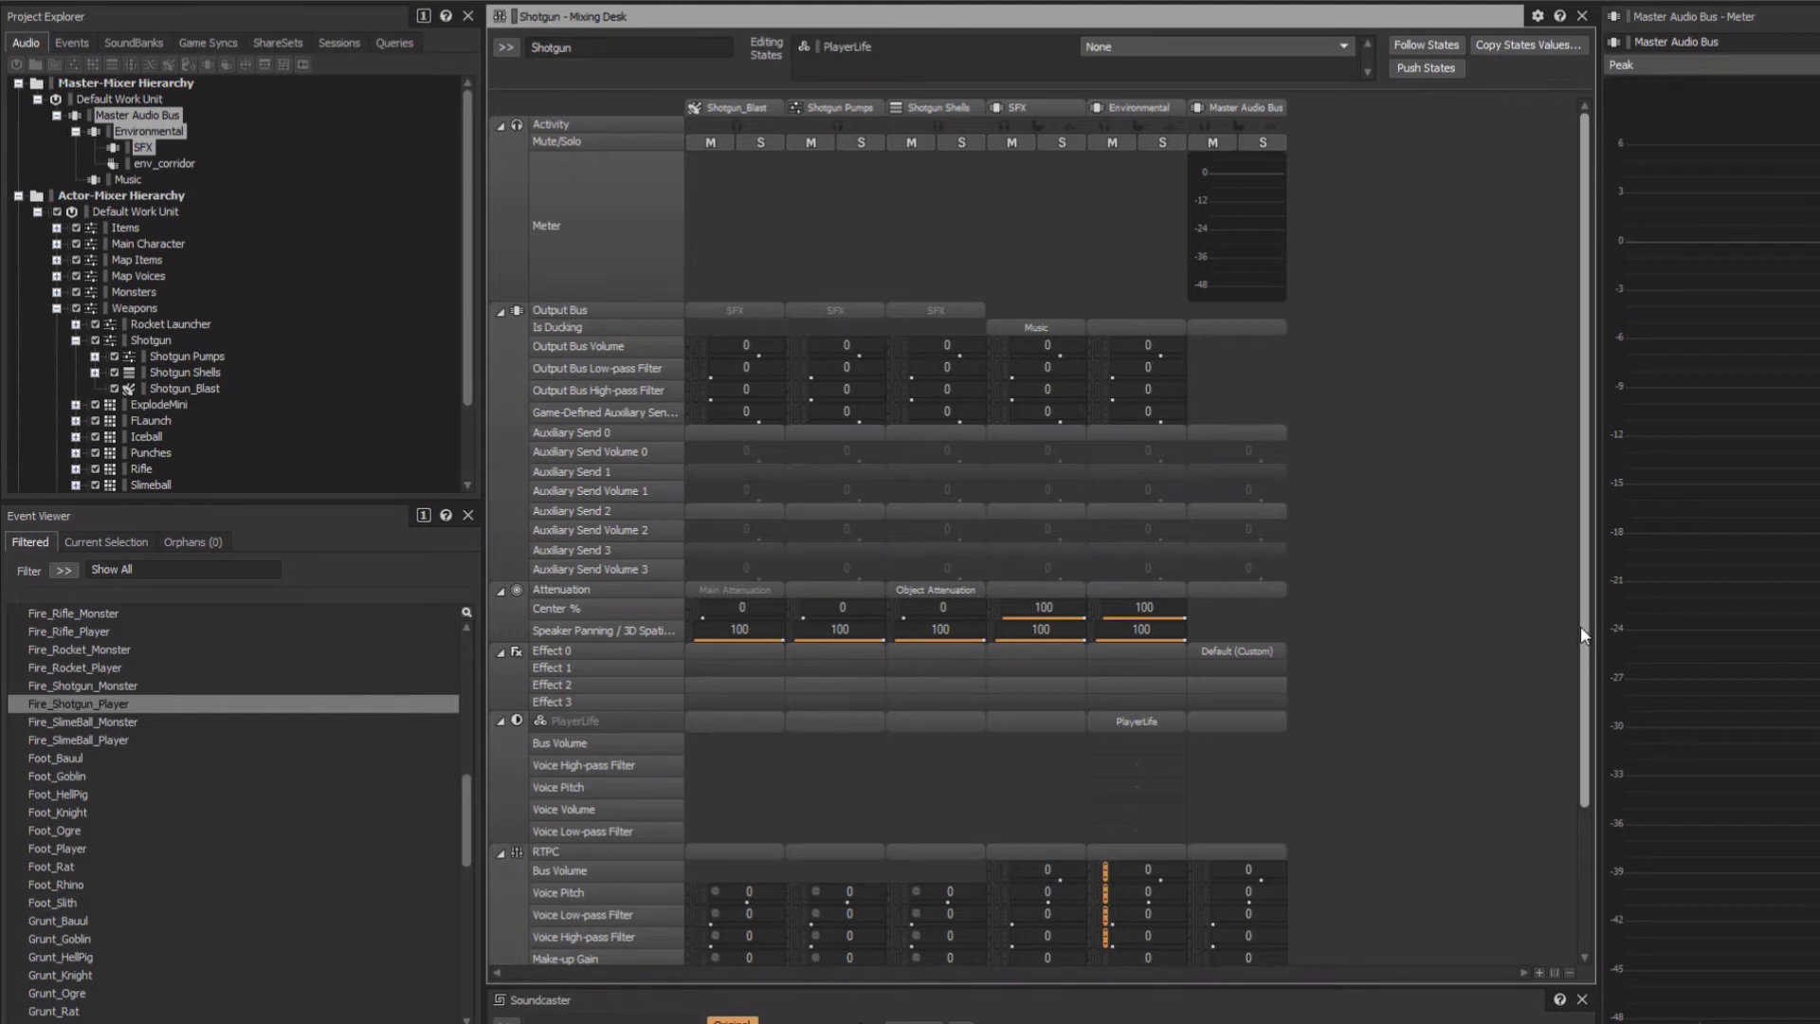
drag(1580, 626, 1593, 813)
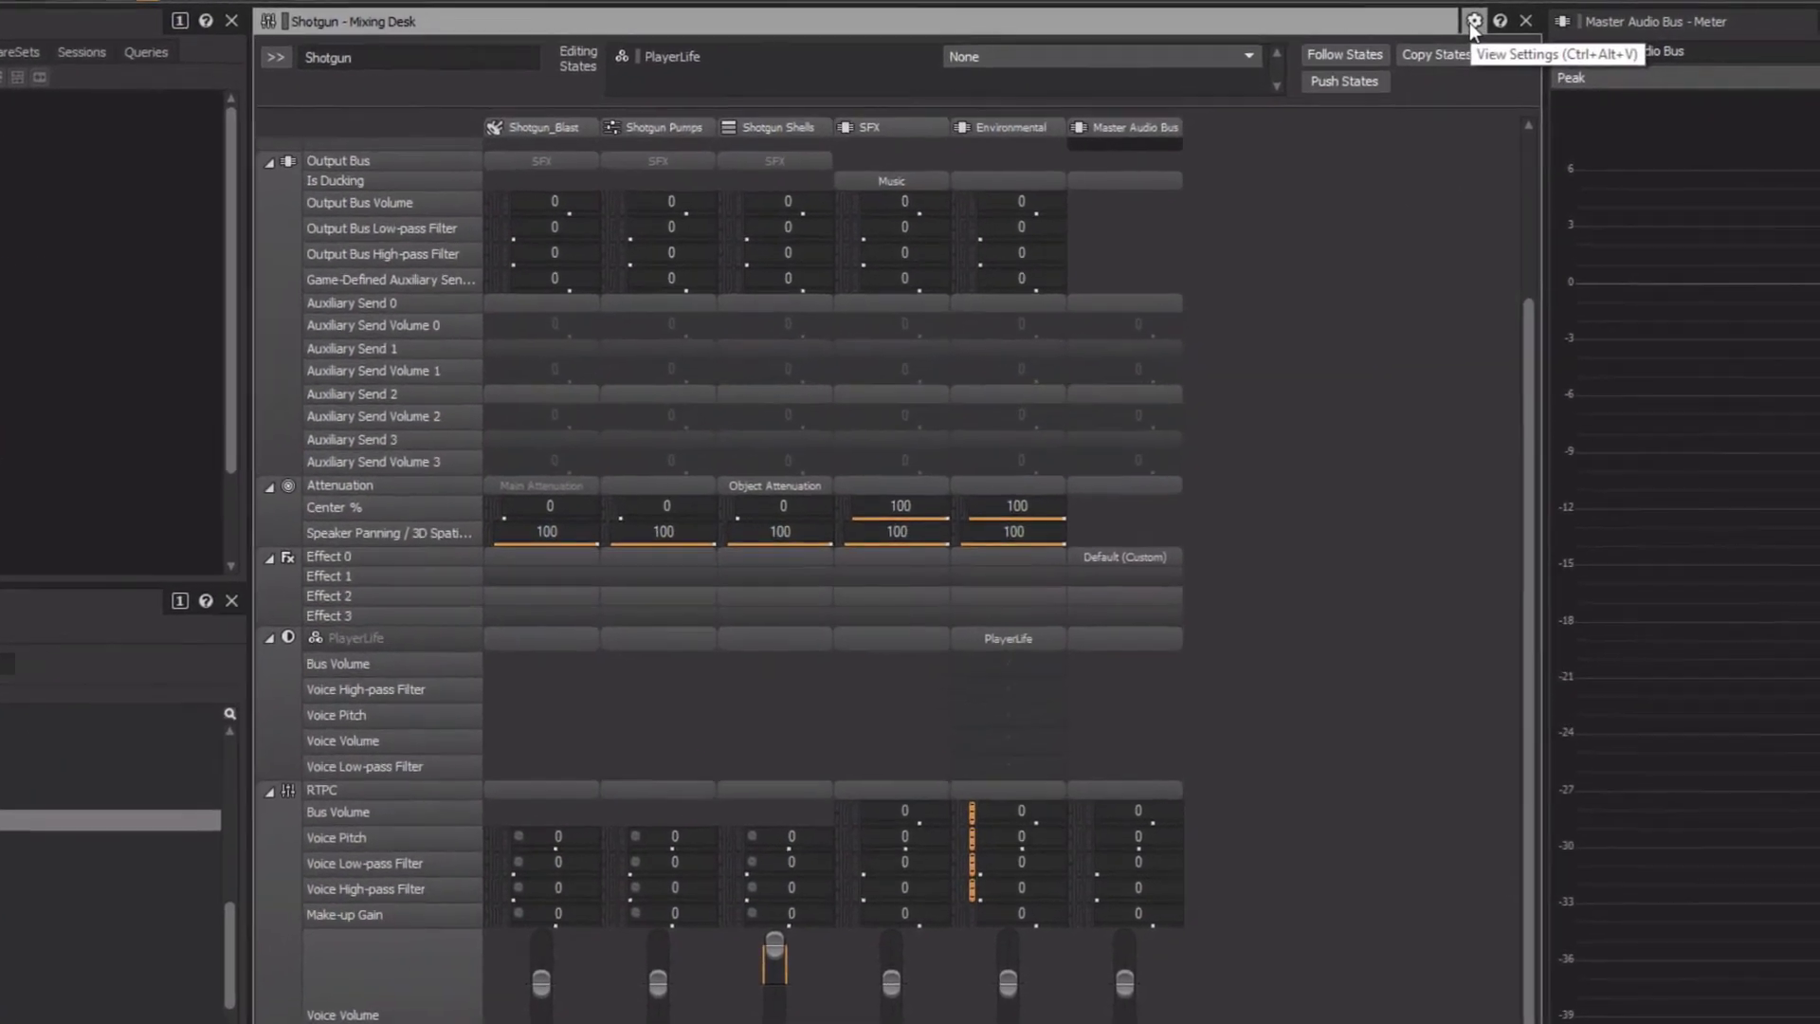
Step: In Mixing Desk Settings, hide the Auxiliary Send 1–3, Send Volume 1–3 and Effect 1–3 rows
click(1502, 19)
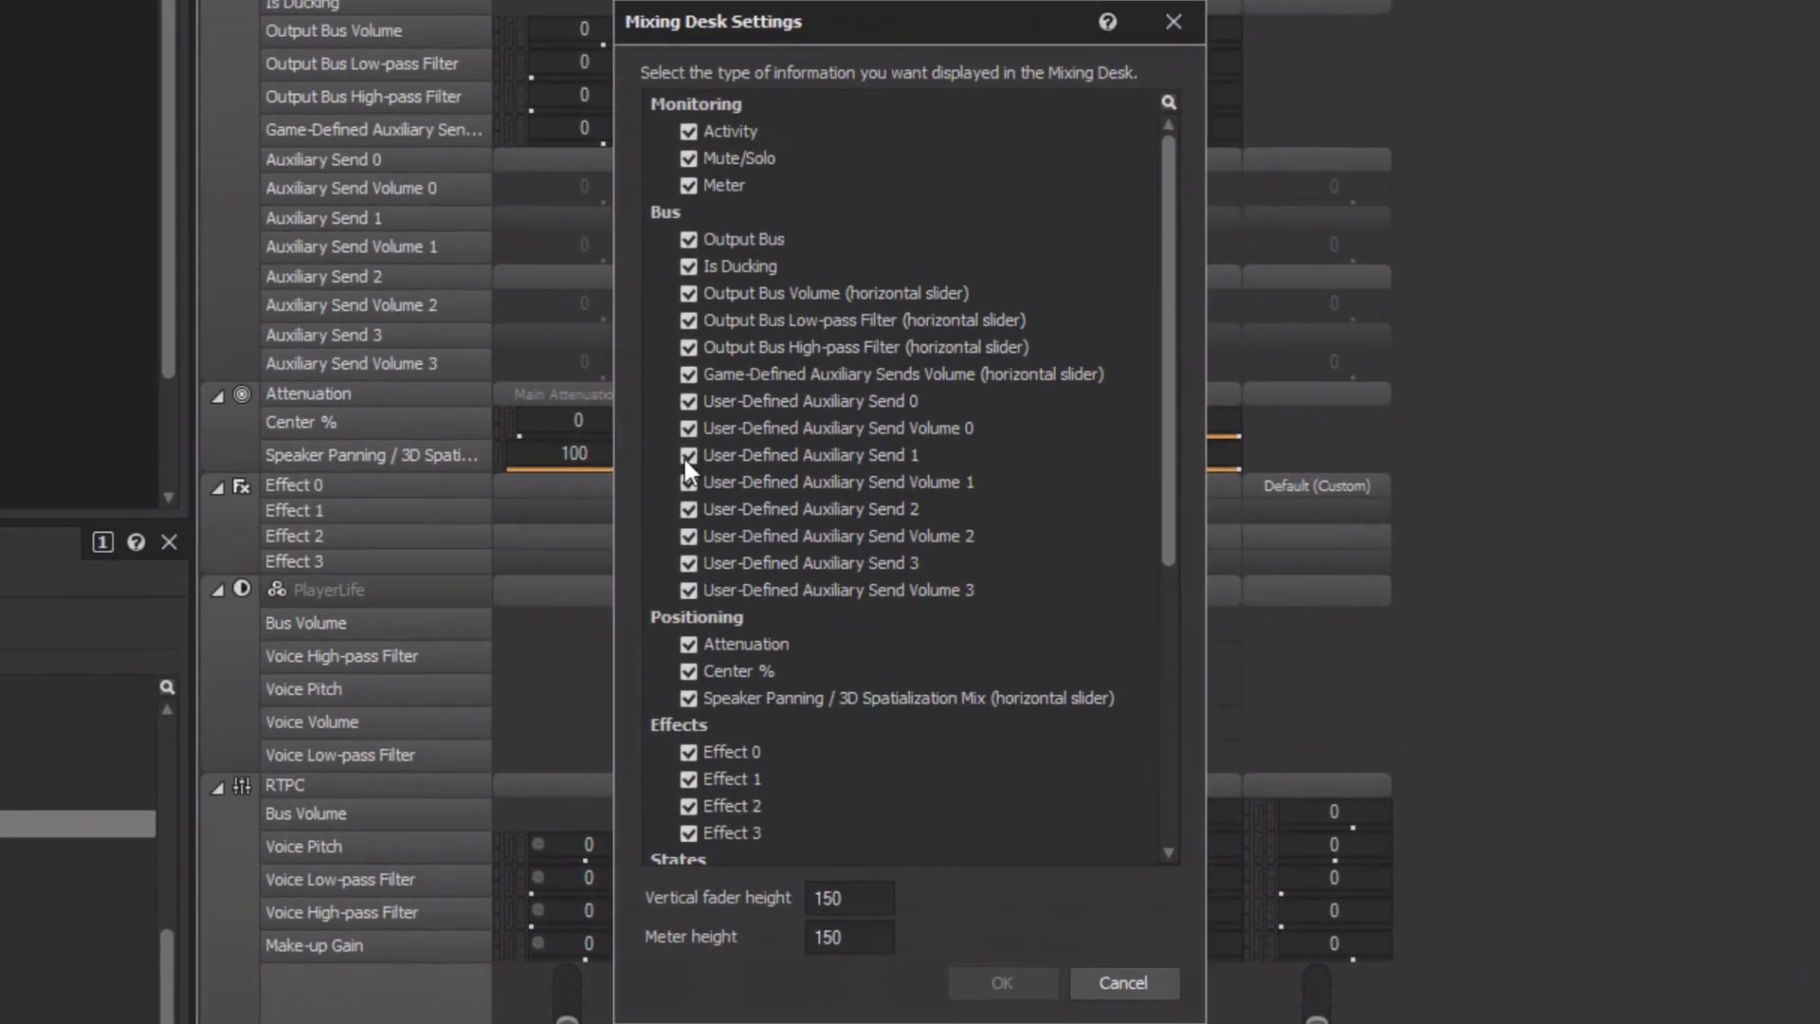
click(634, 506)
click(688, 481)
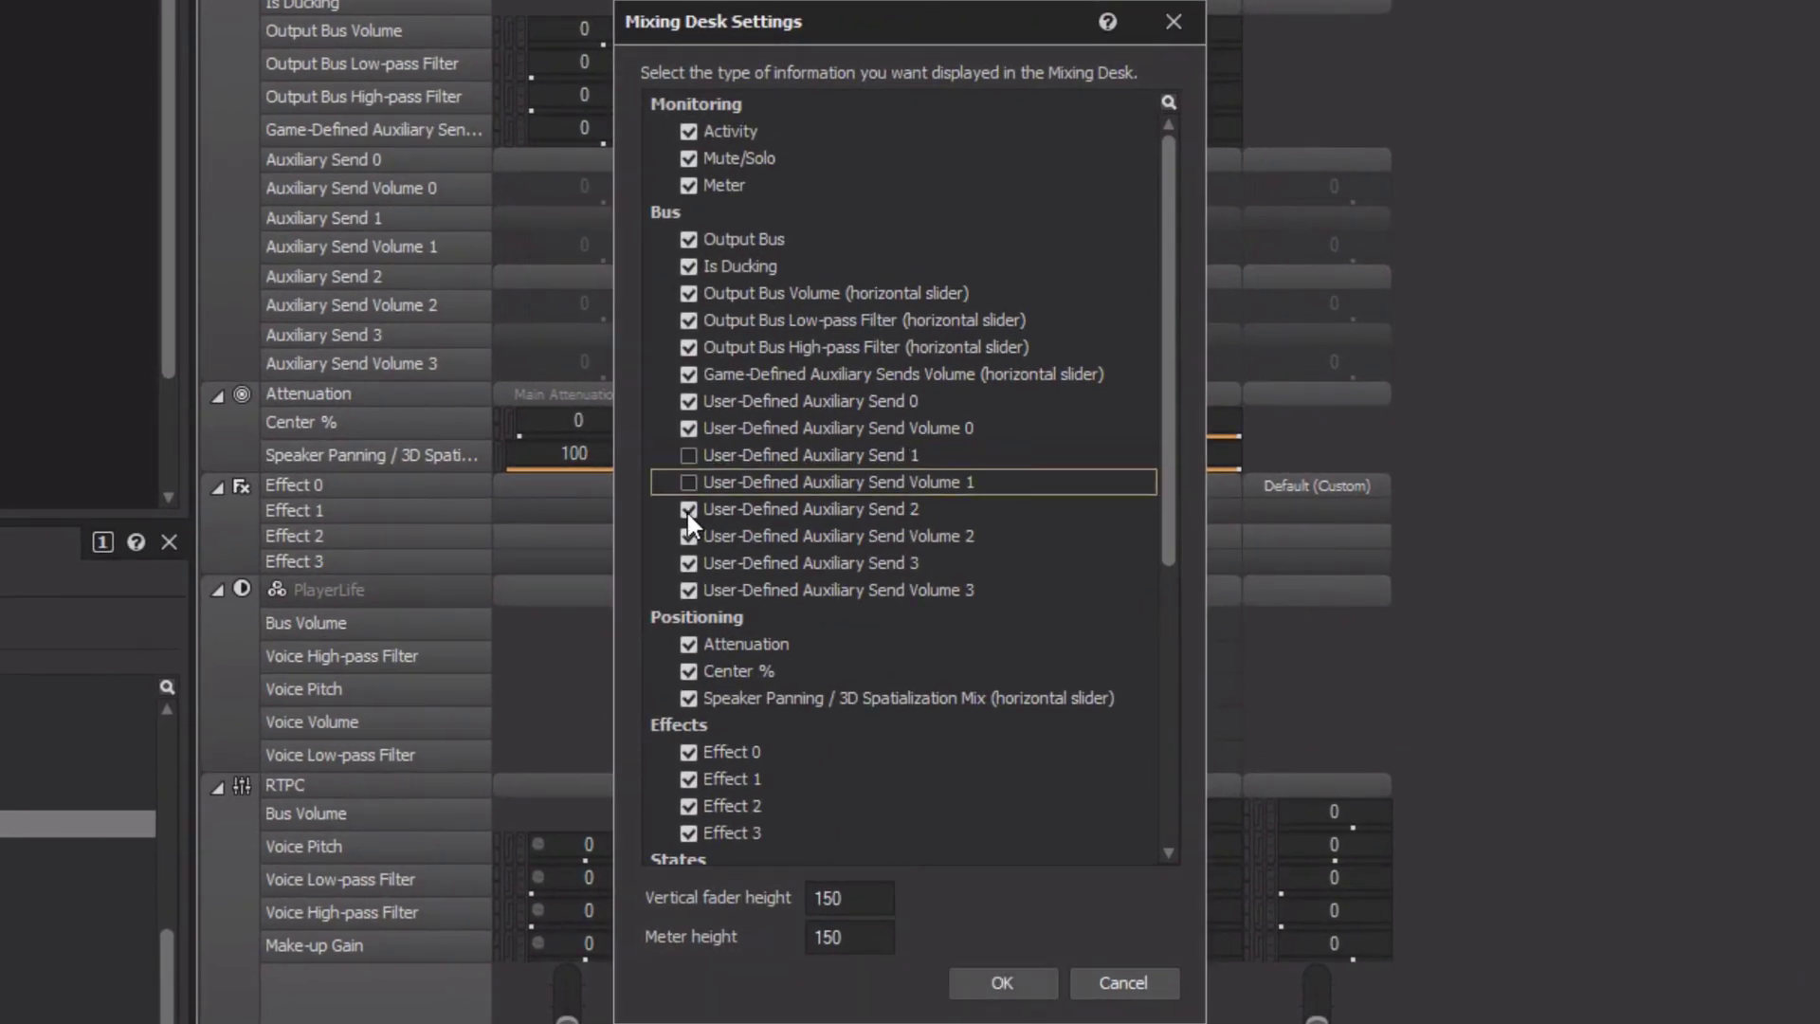
click(688, 510)
click(691, 536)
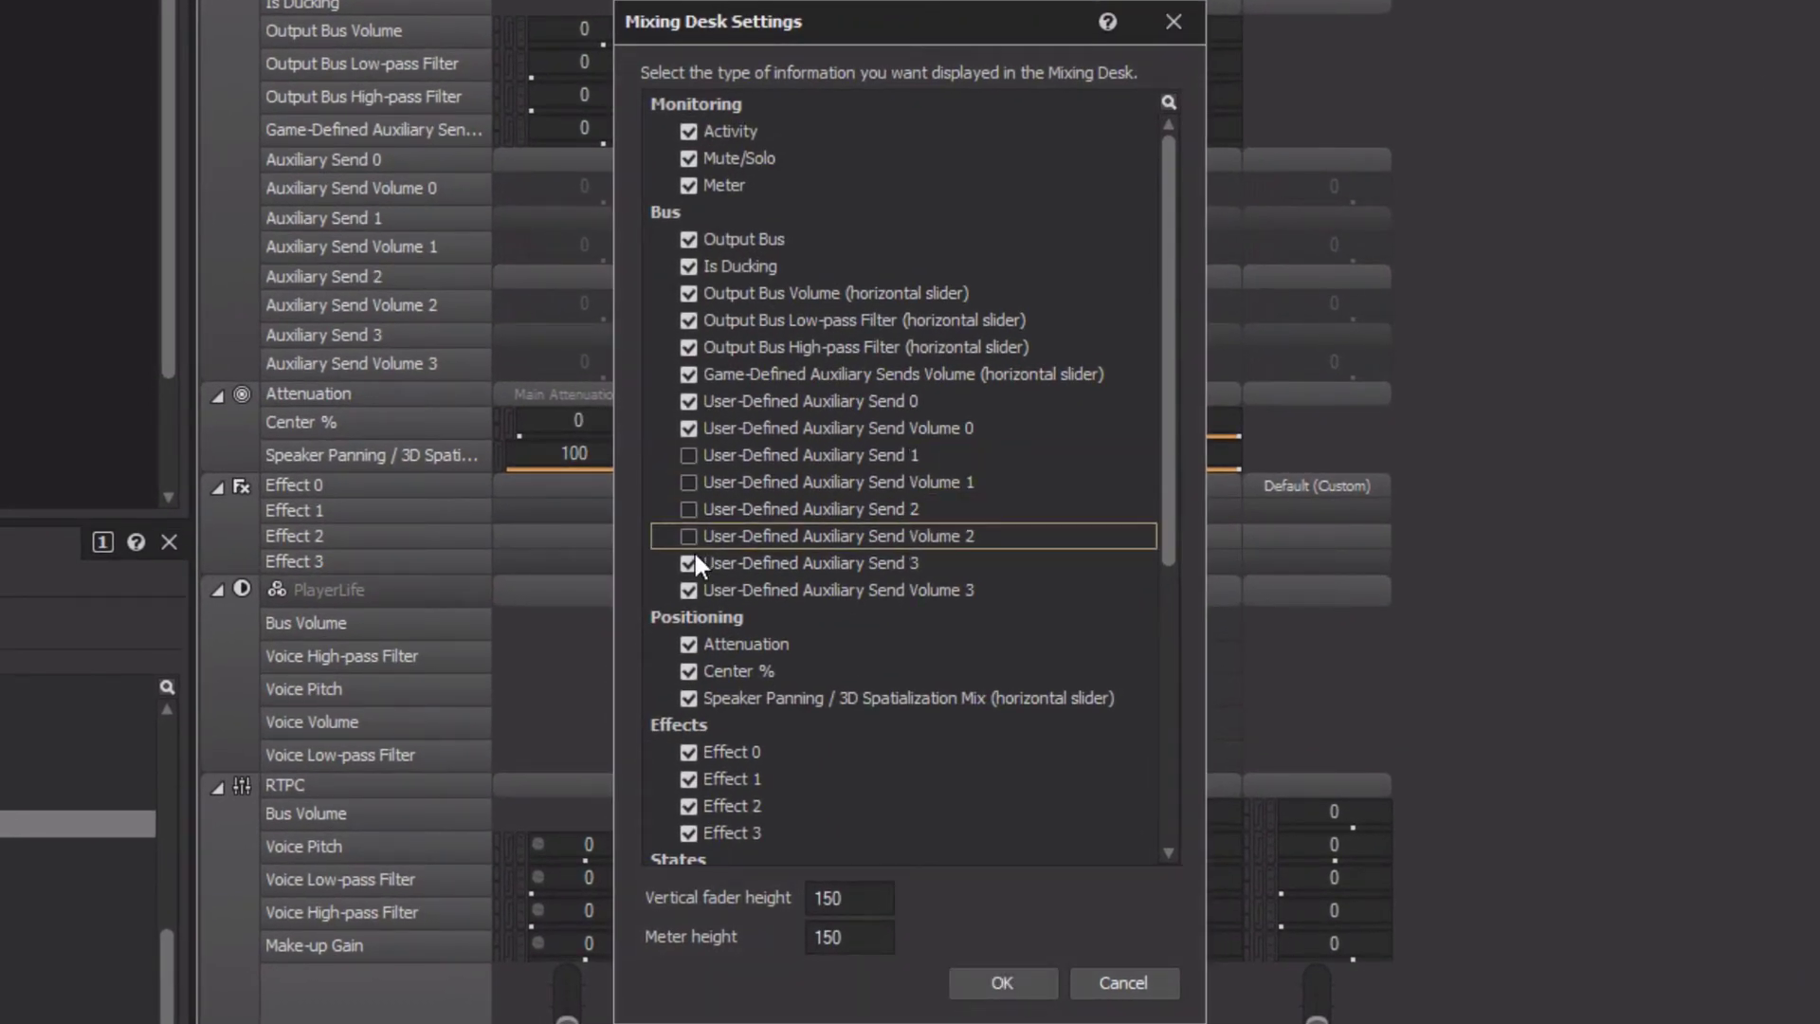
click(690, 563)
click(688, 583)
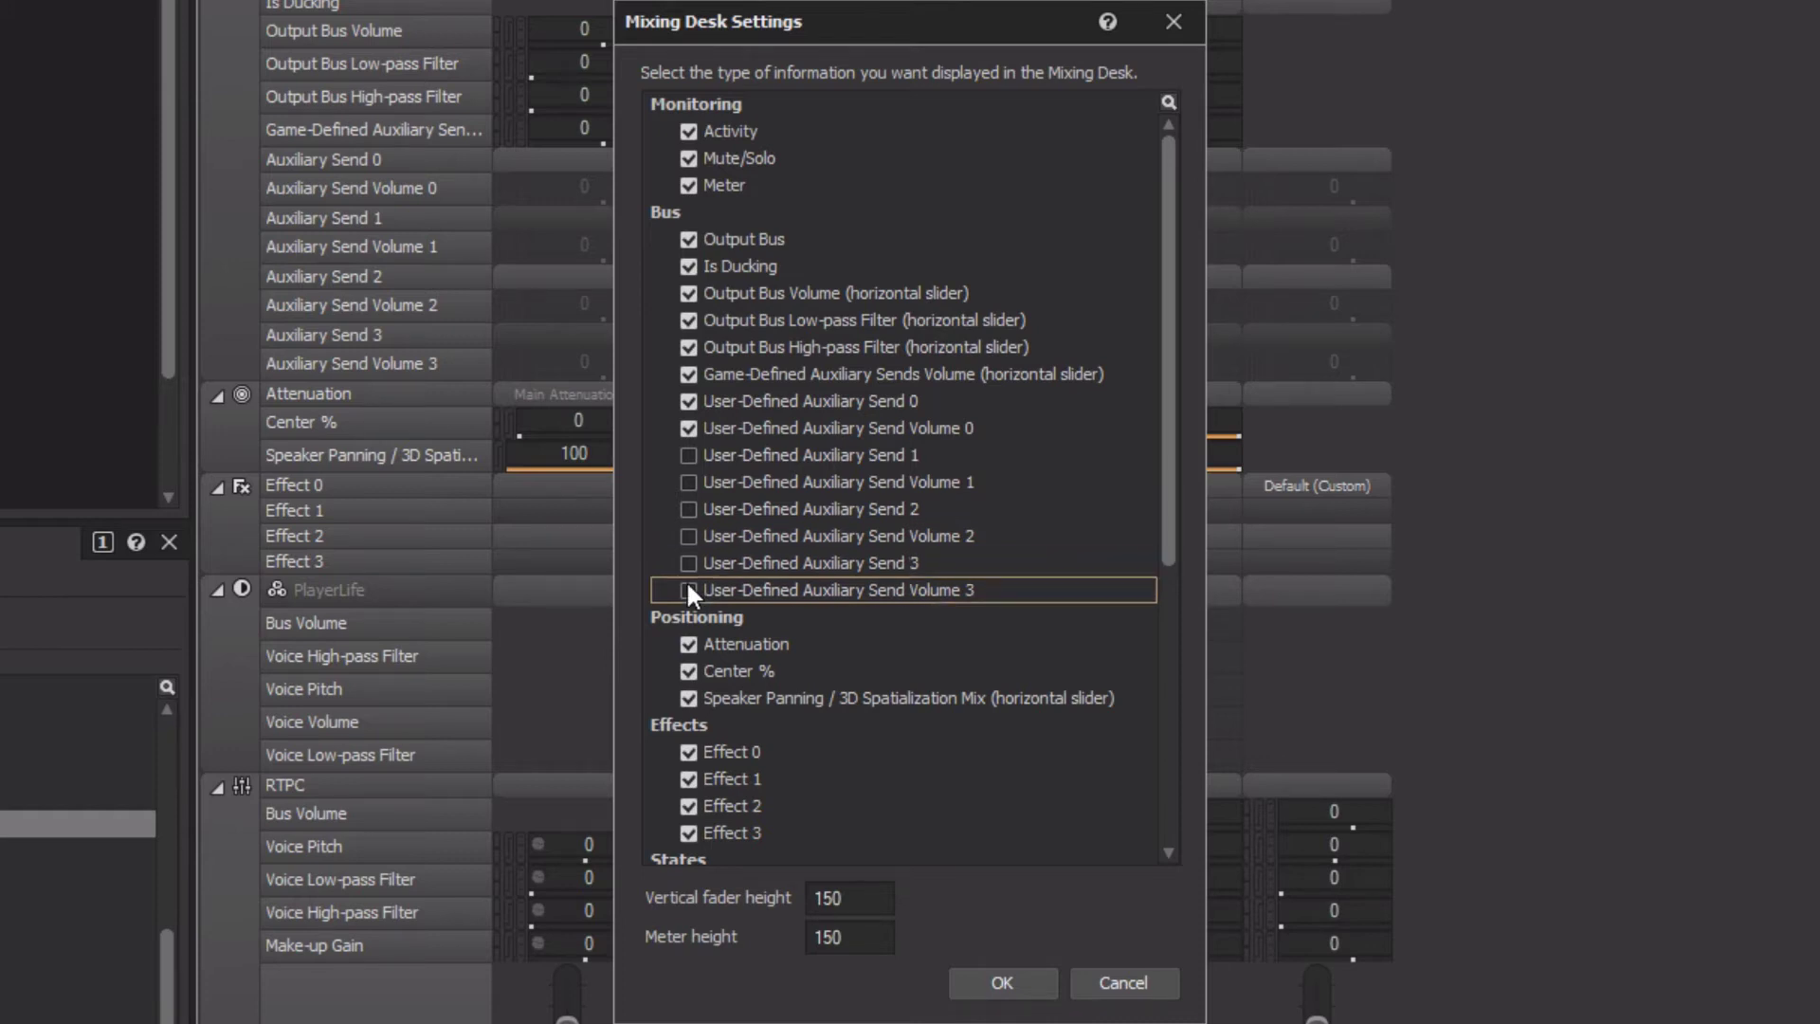
click(690, 779)
click(691, 805)
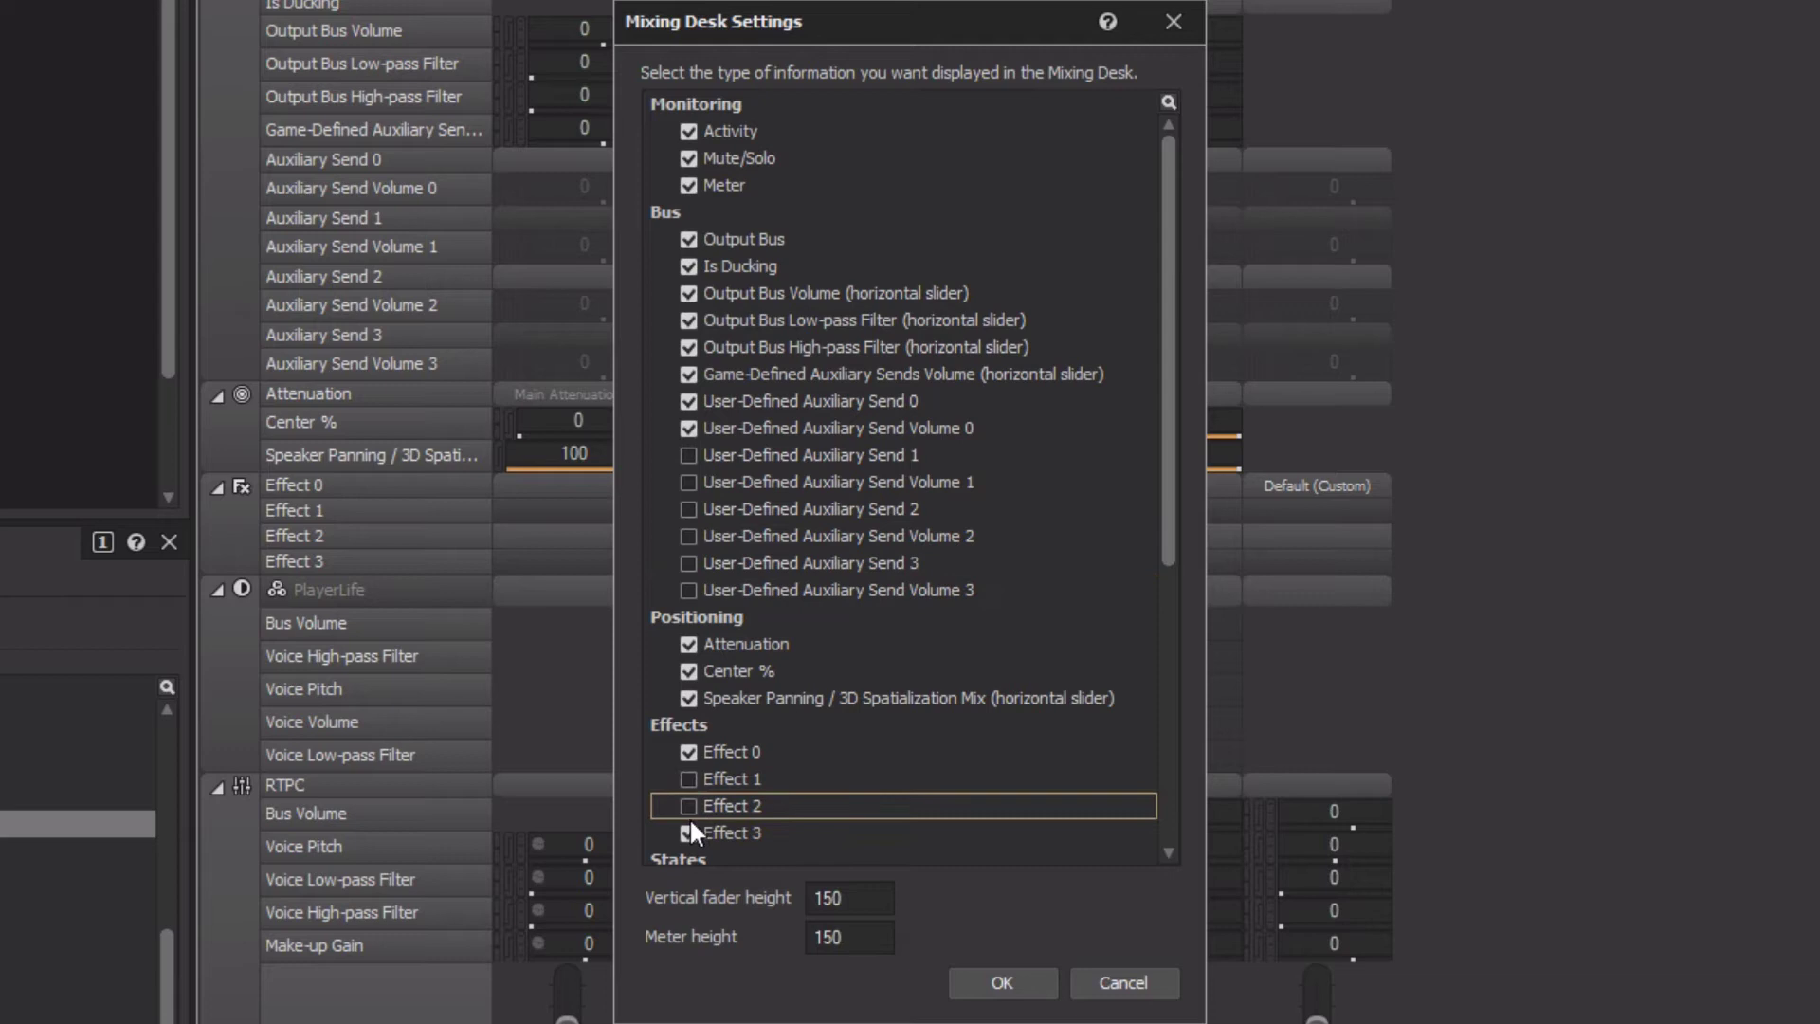
click(691, 831)
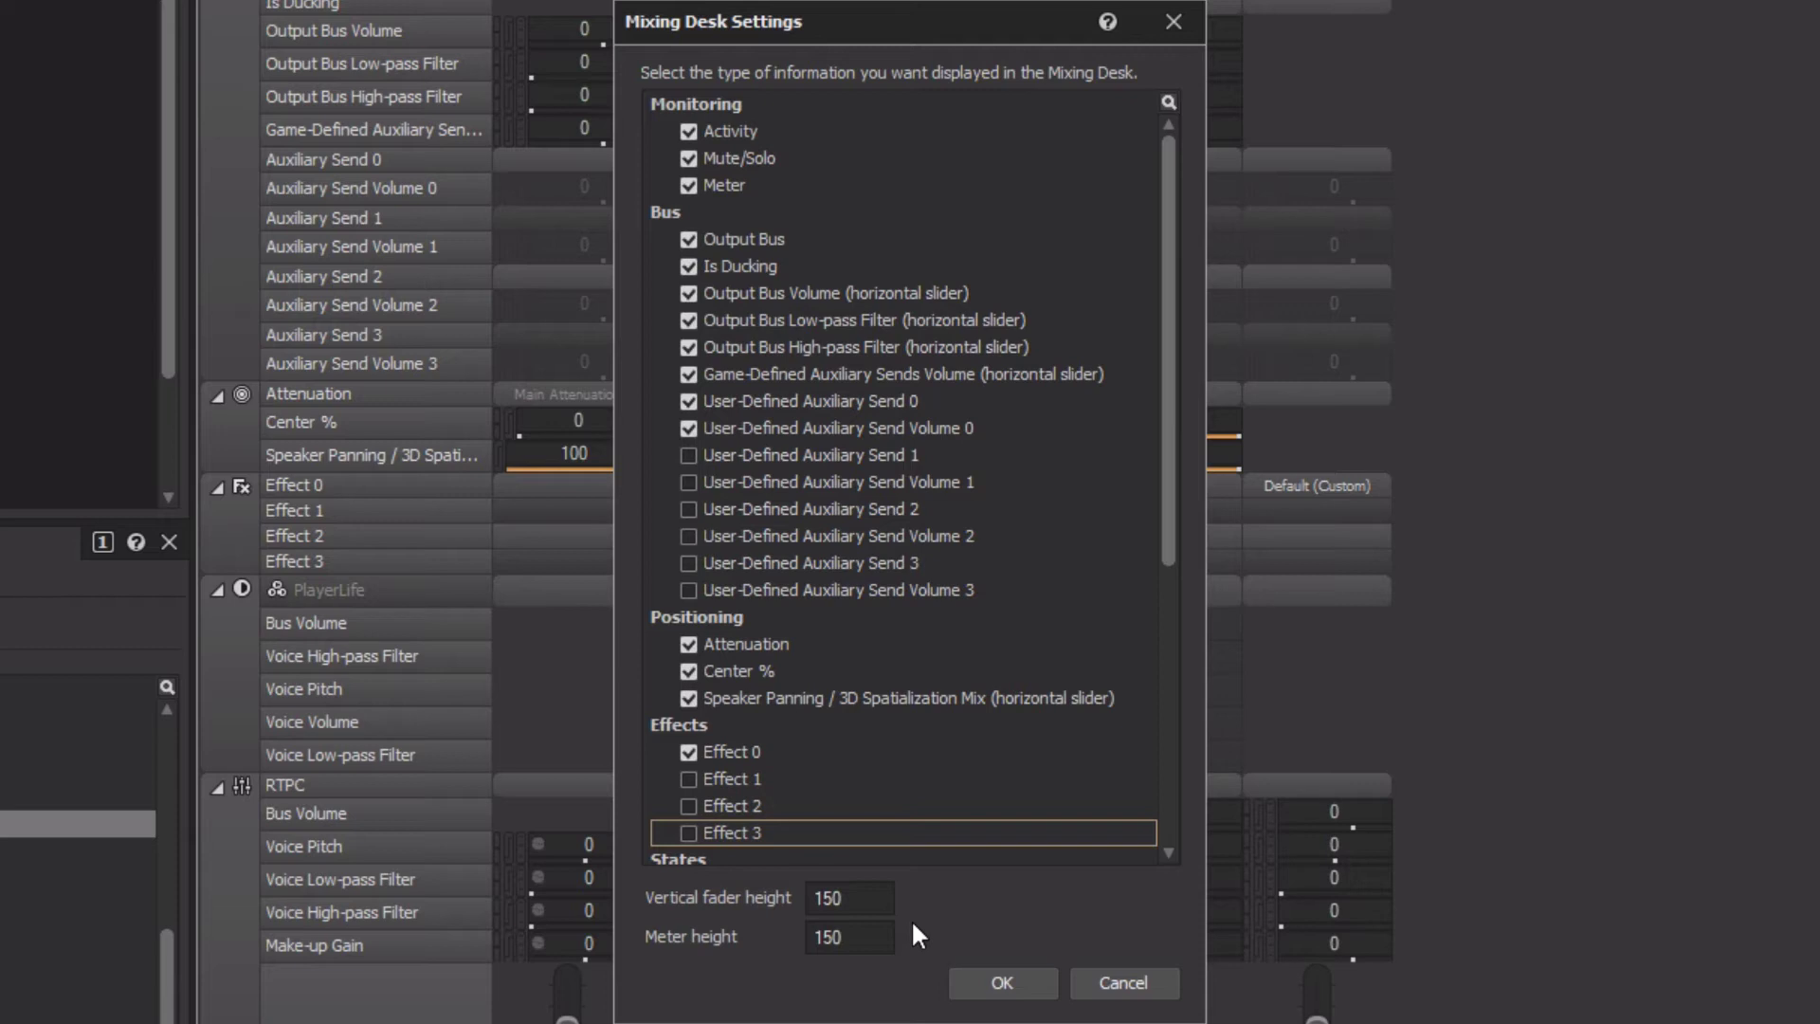
Step: Set vertical fader height and meter height to 100 and apply the settings
click(879, 905)
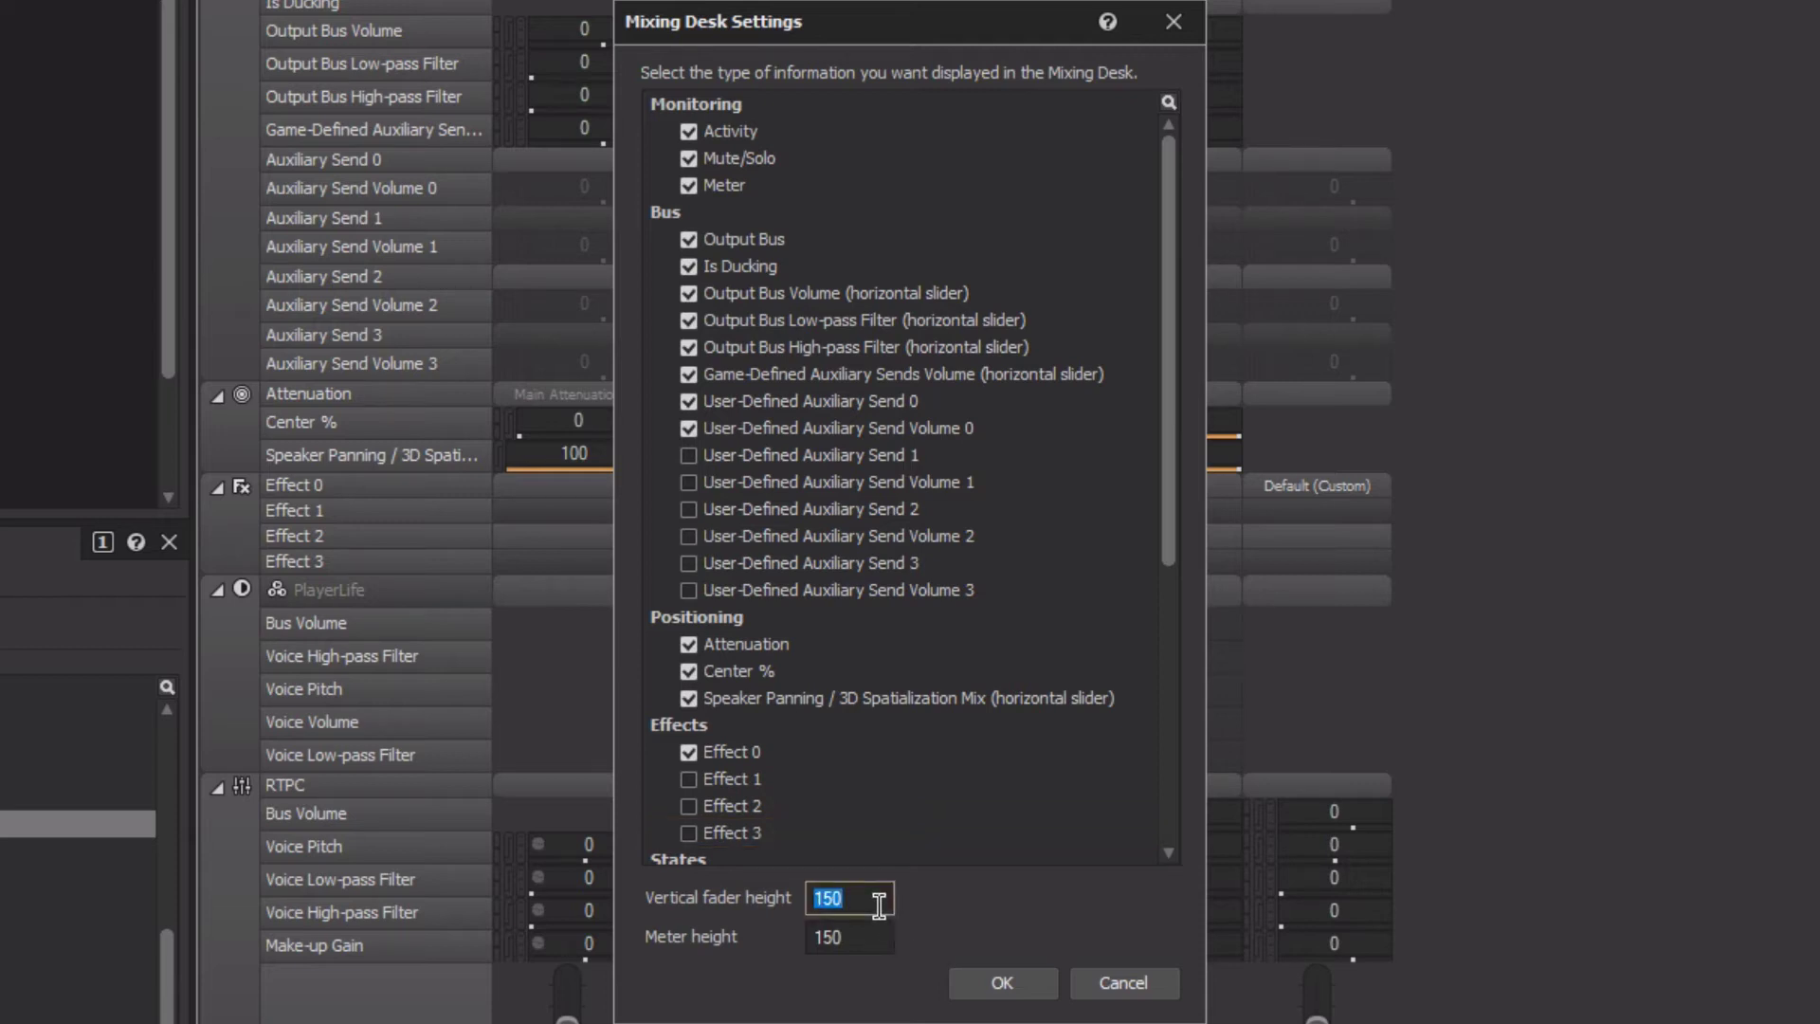
text(100)
click(874, 934)
text(100)
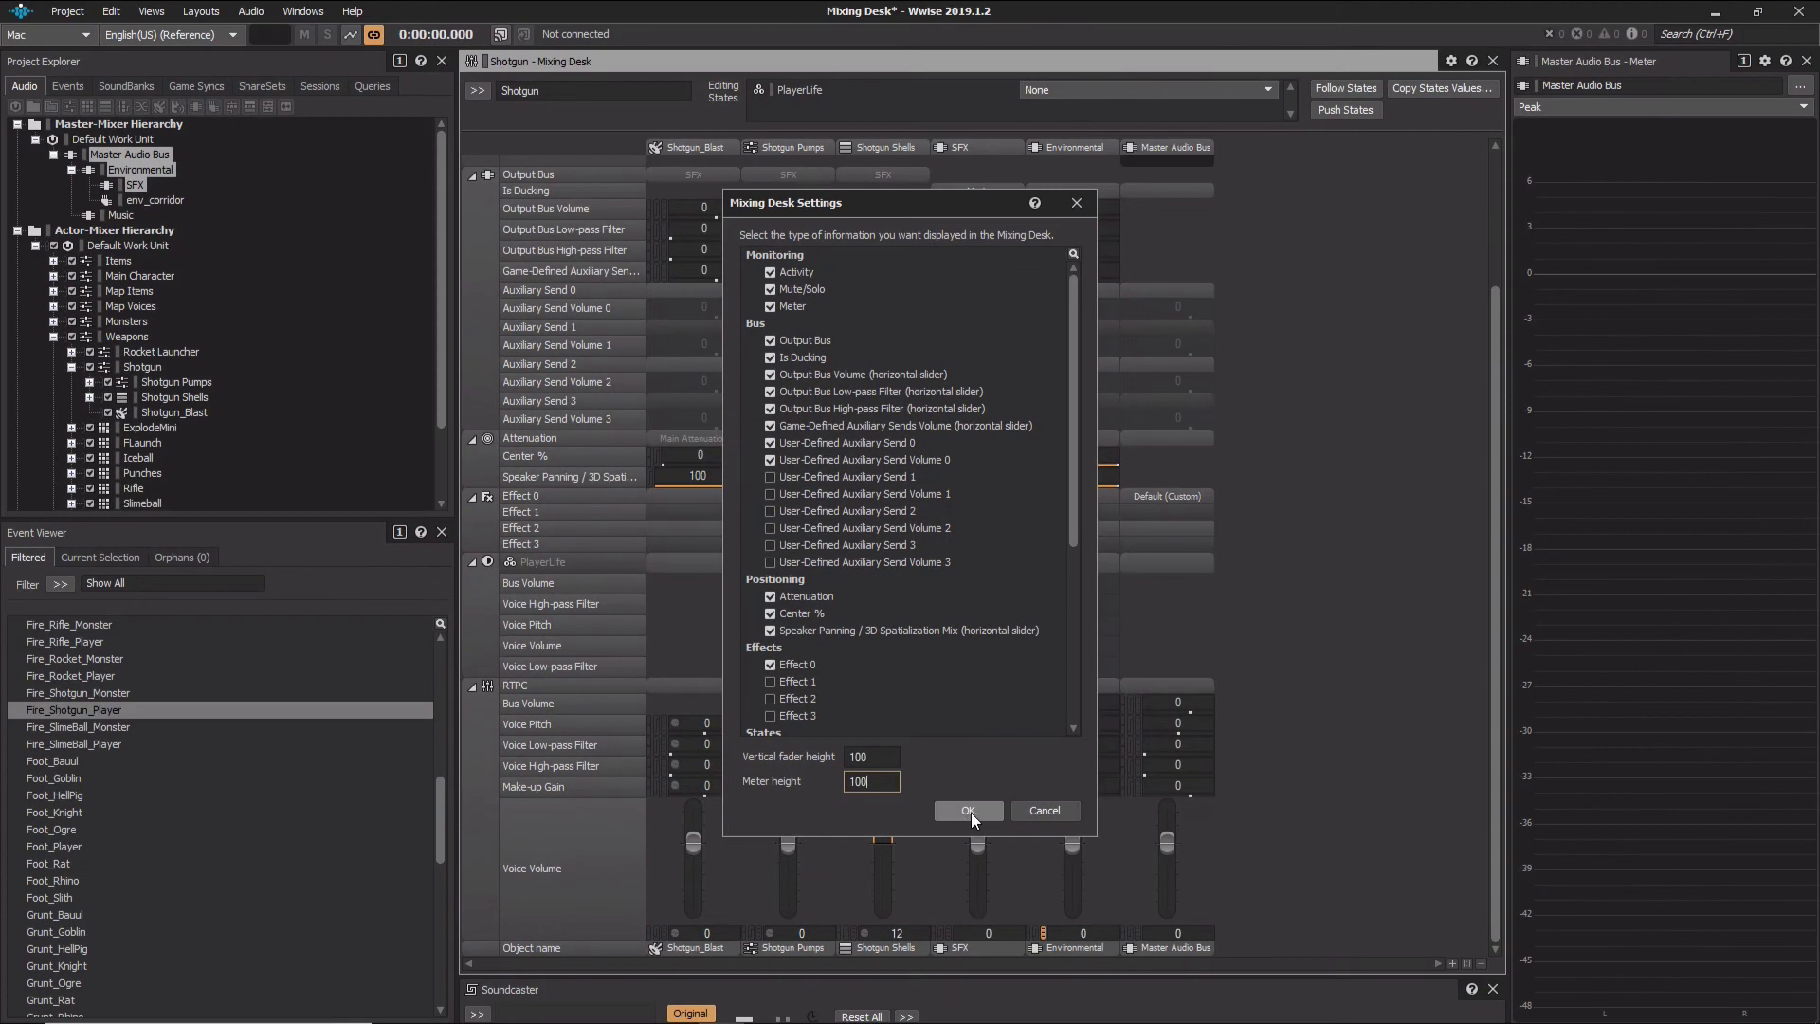
click(990, 876)
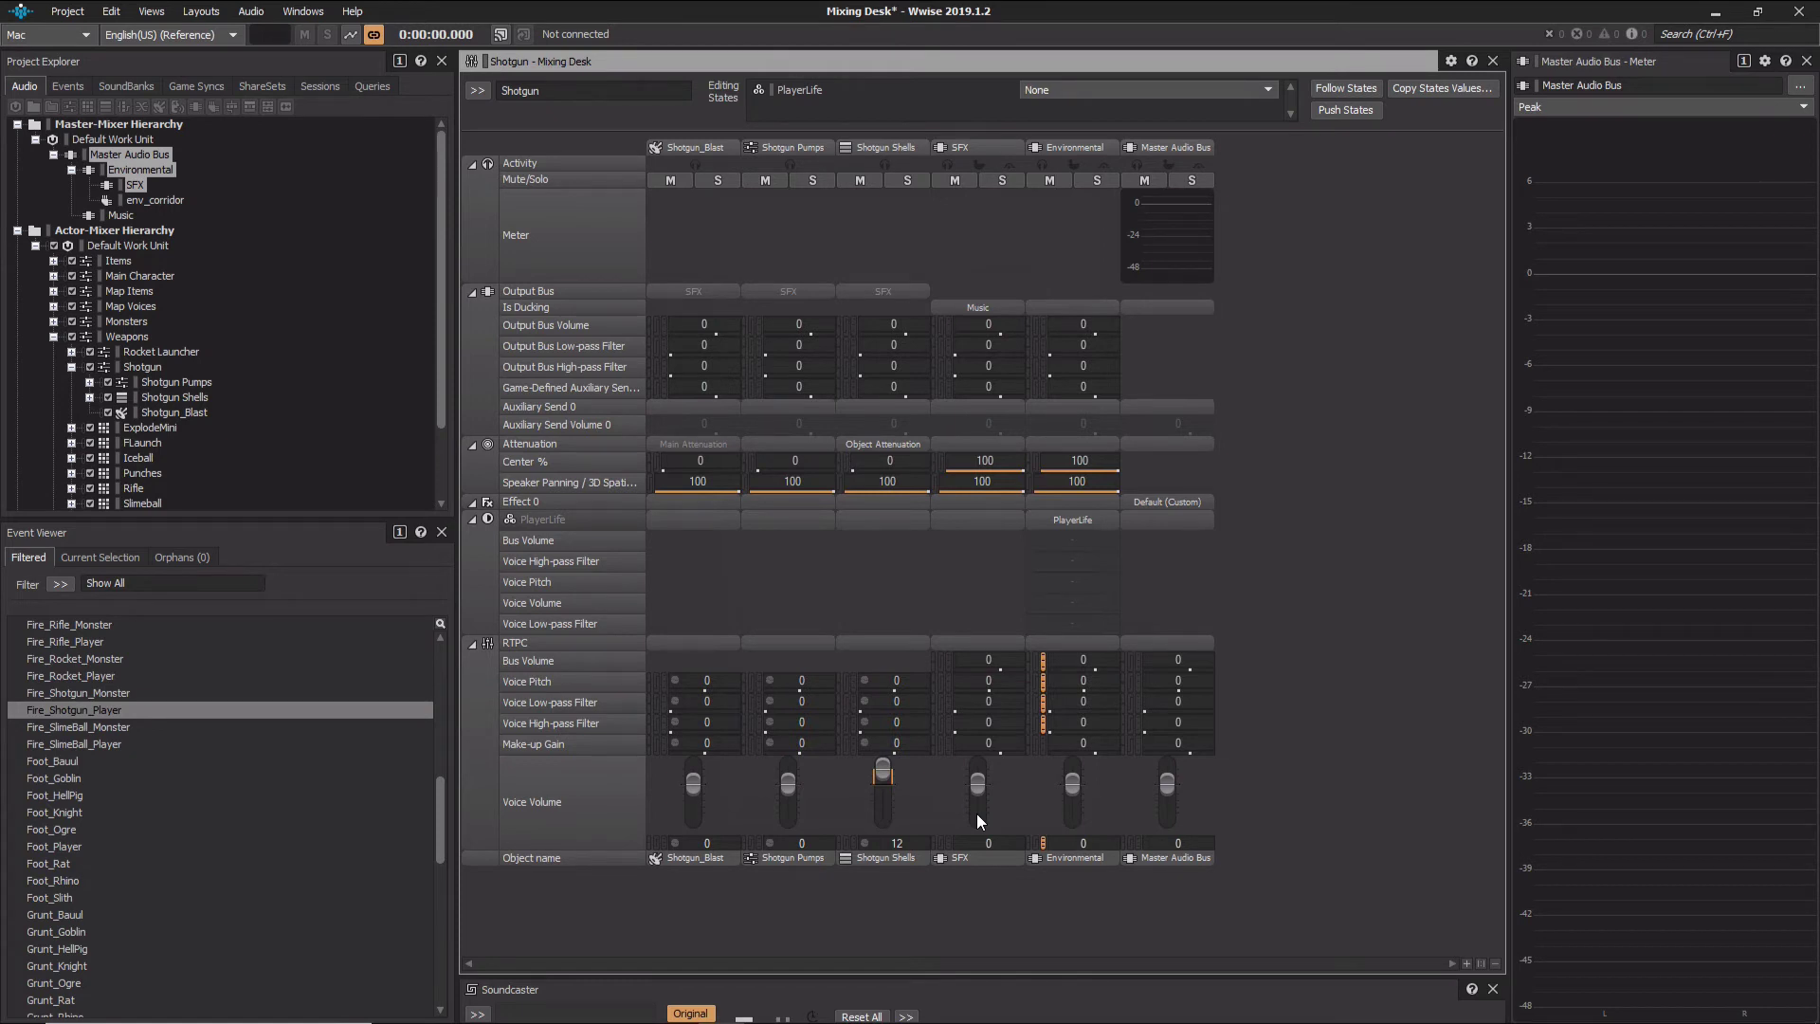
Step: Play Fire_Shotgun_Player from the Event Viewer while recording a short profiler capture
click(313, 711)
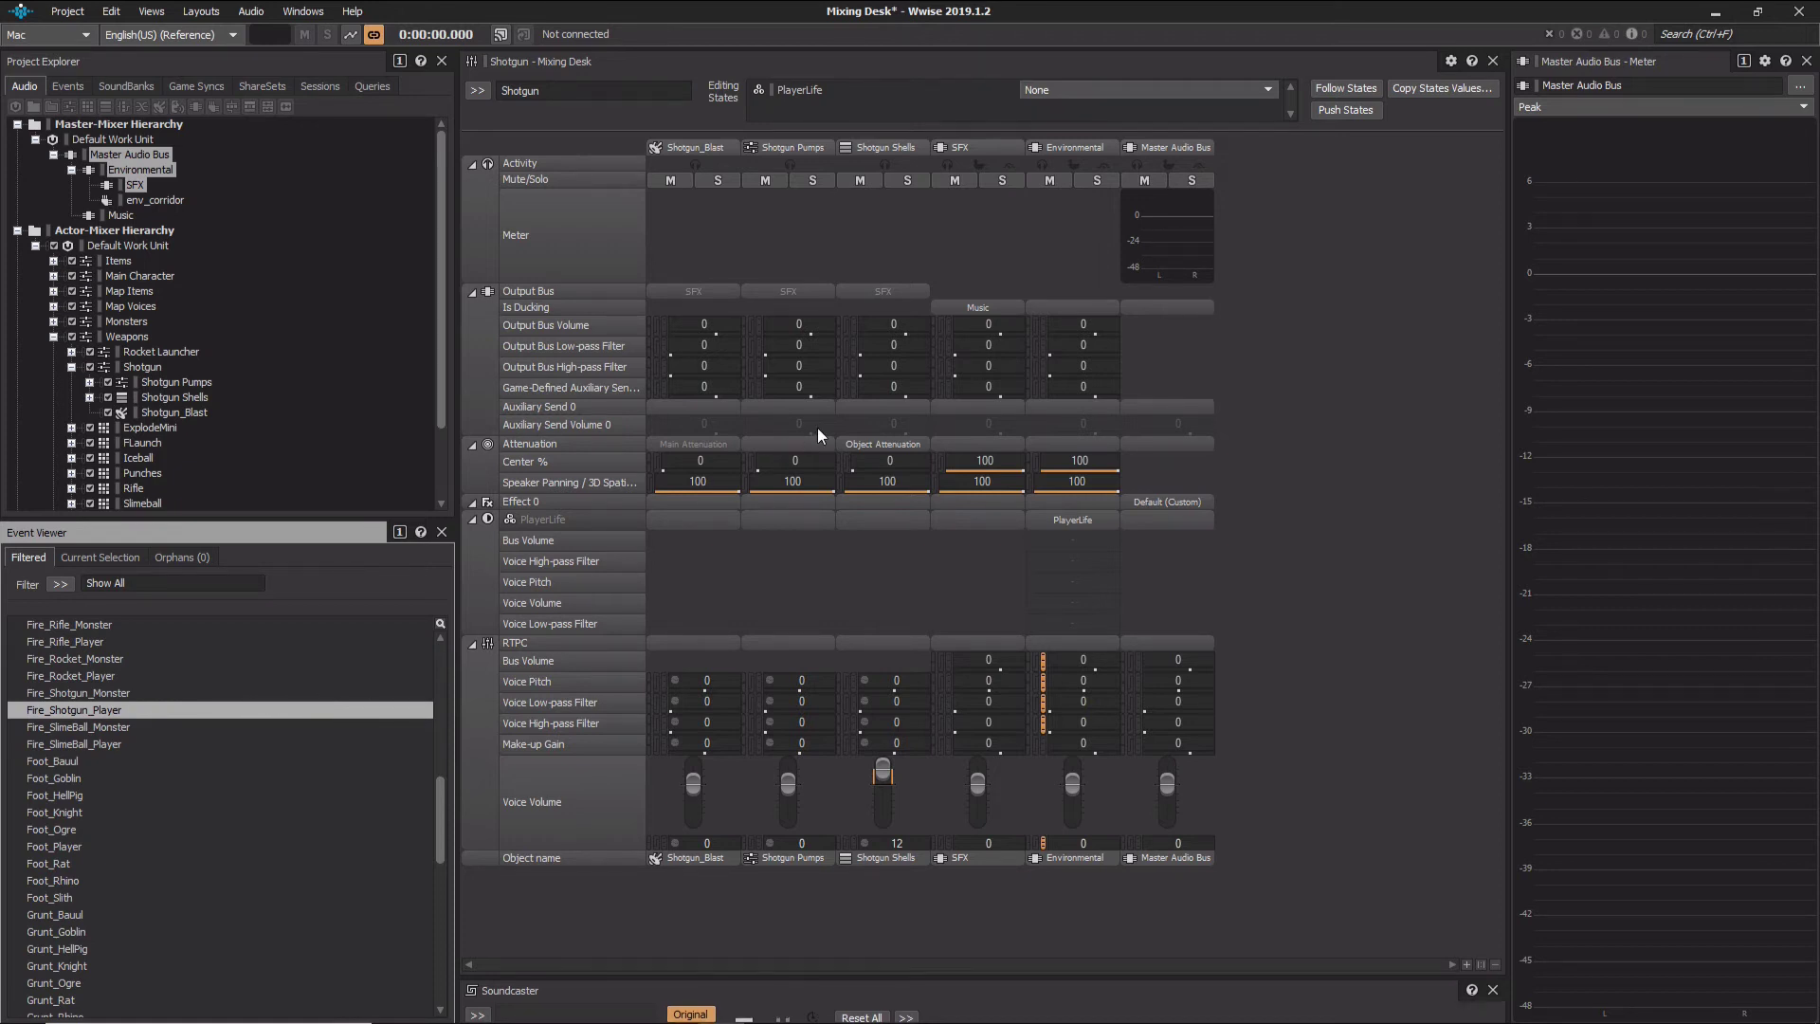
key(space)
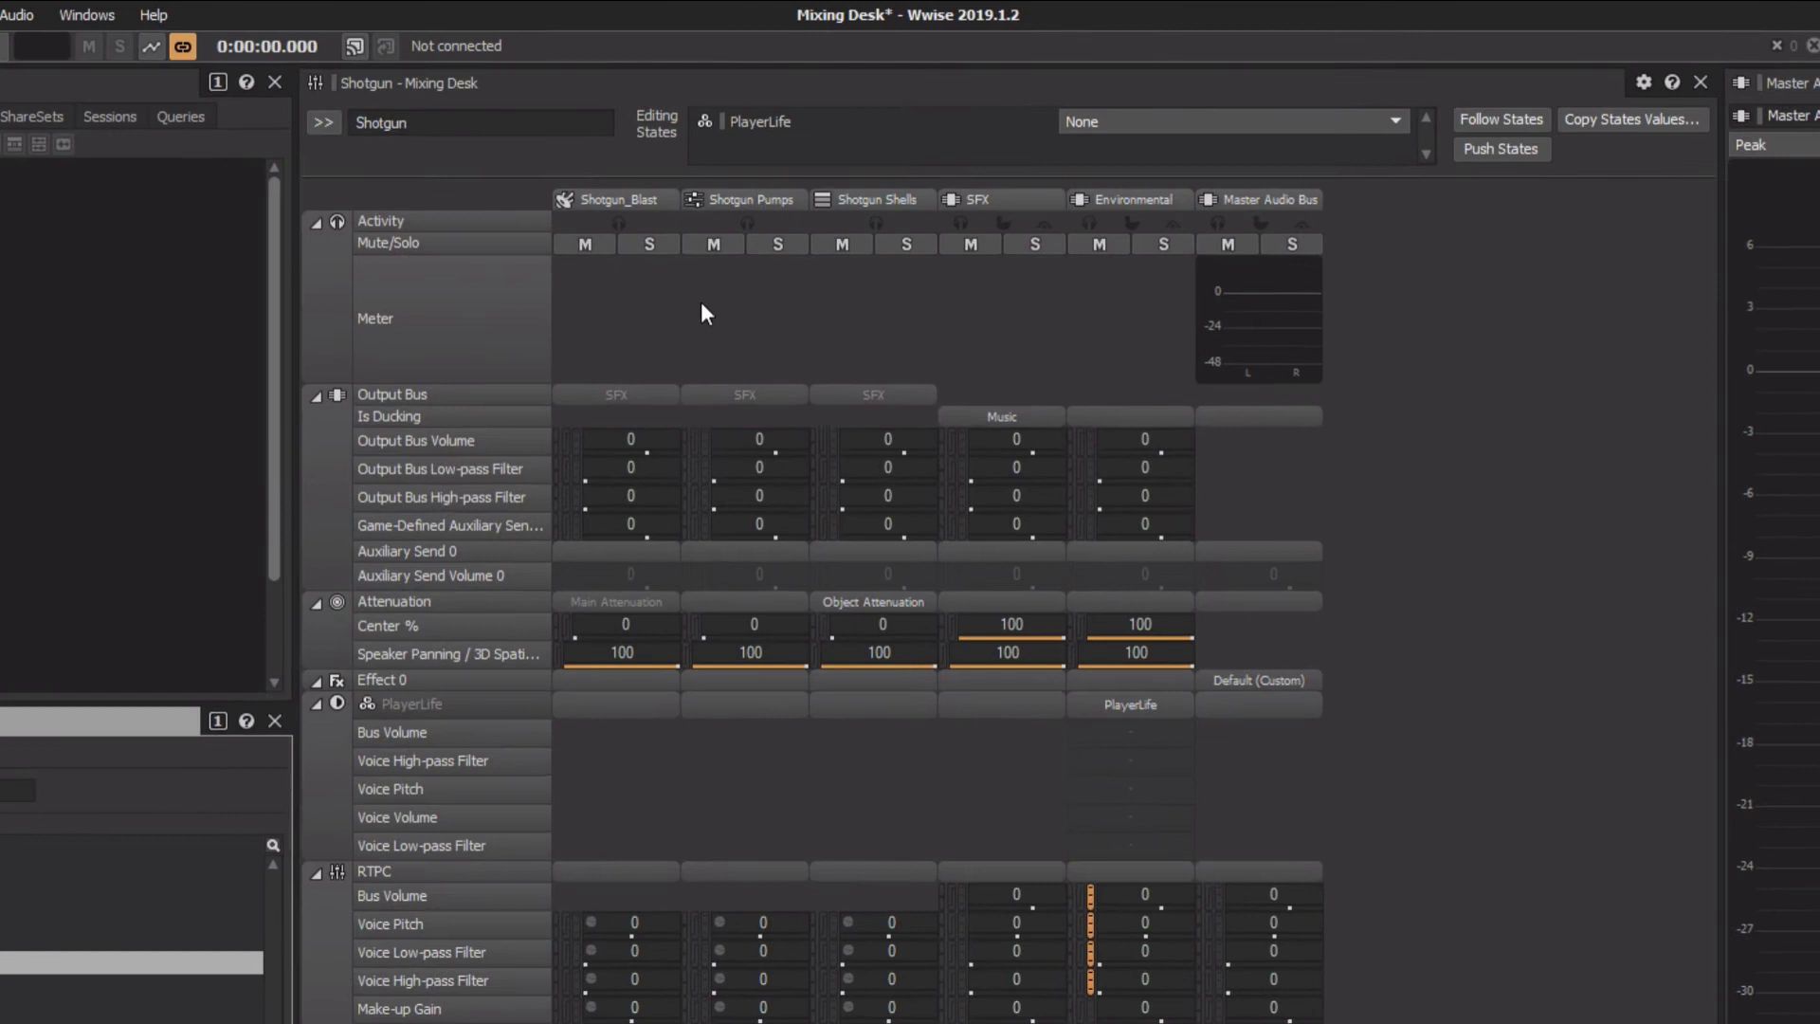
click(45, 55)
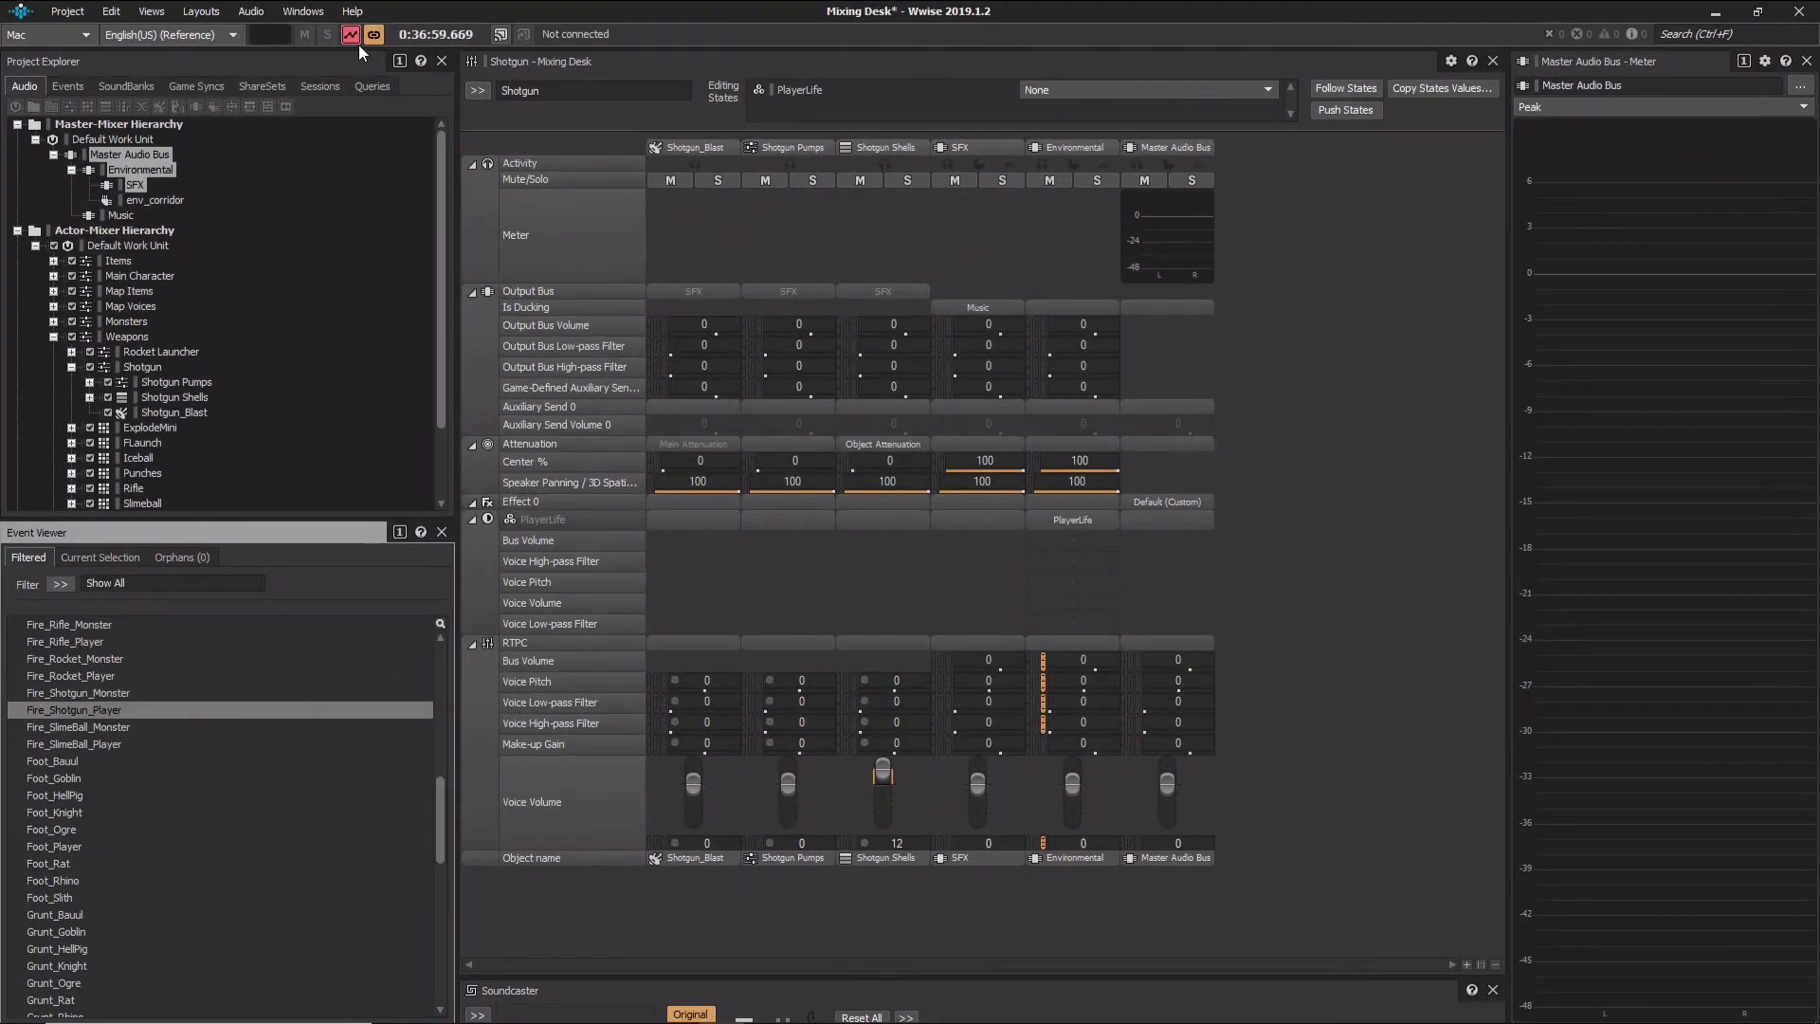
click(351, 36)
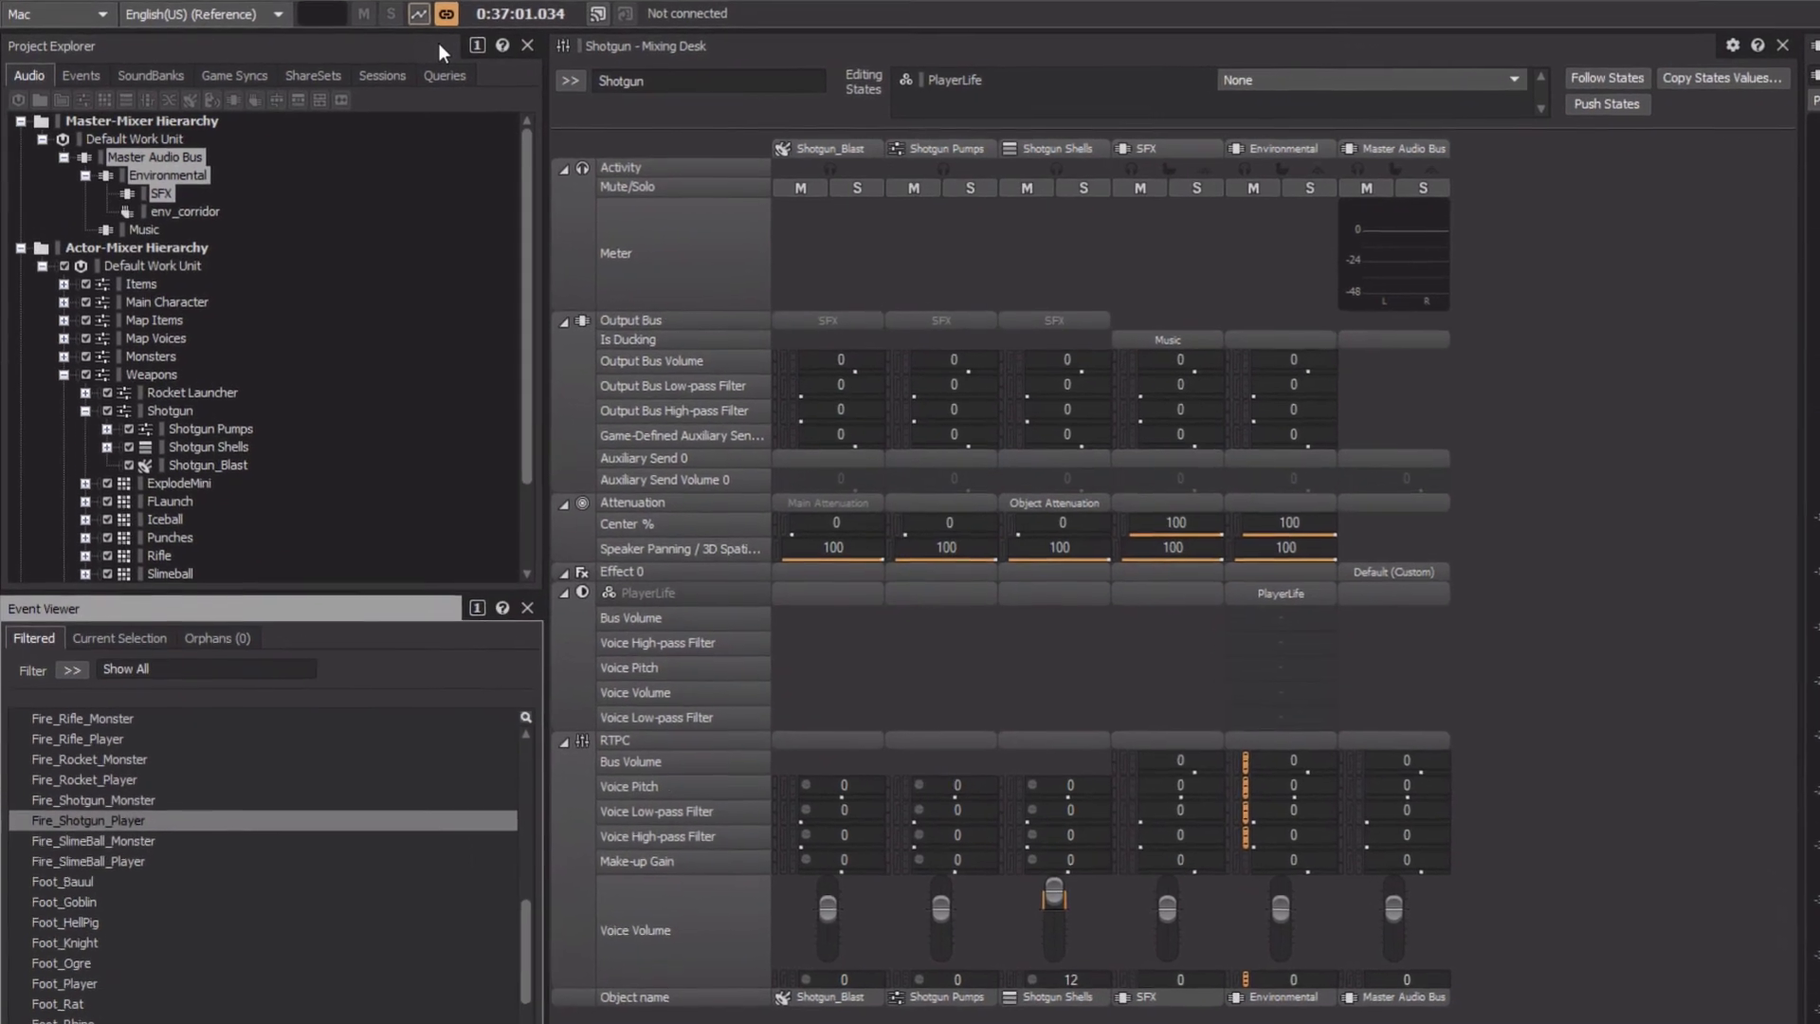
Step: Create a new mixing session named 'Busses'
click(576, 79)
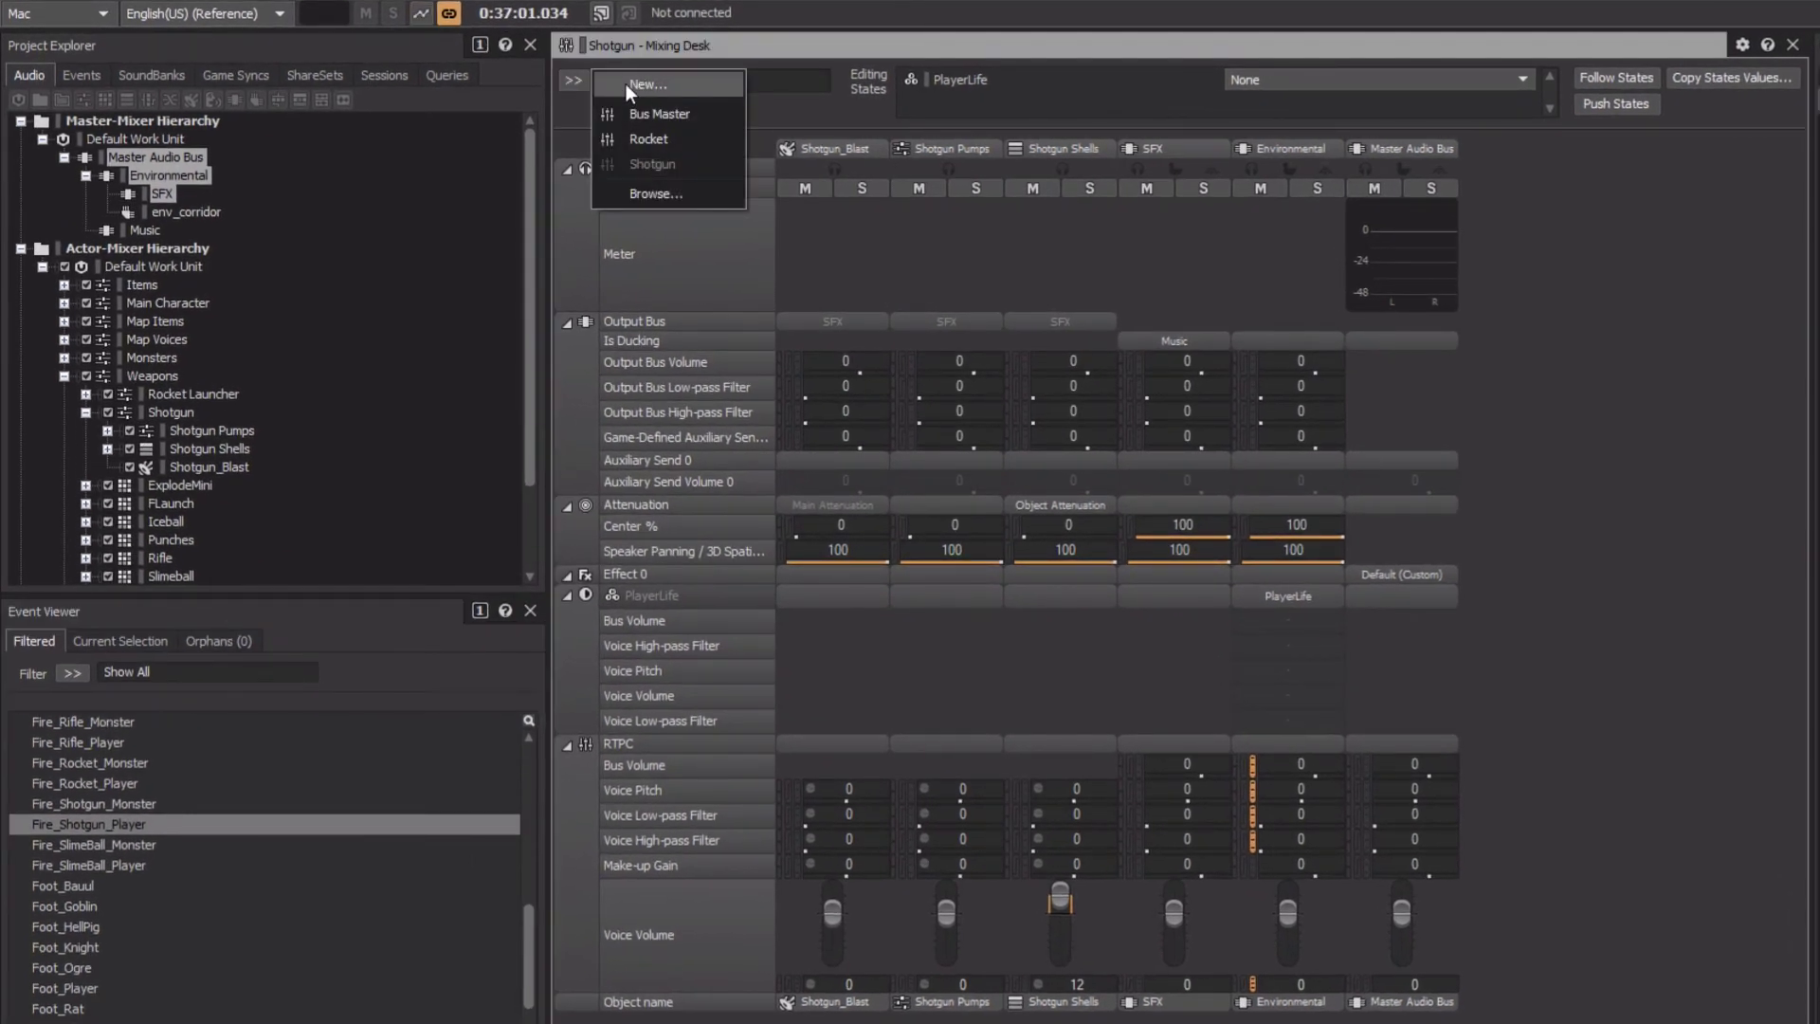
click(626, 84)
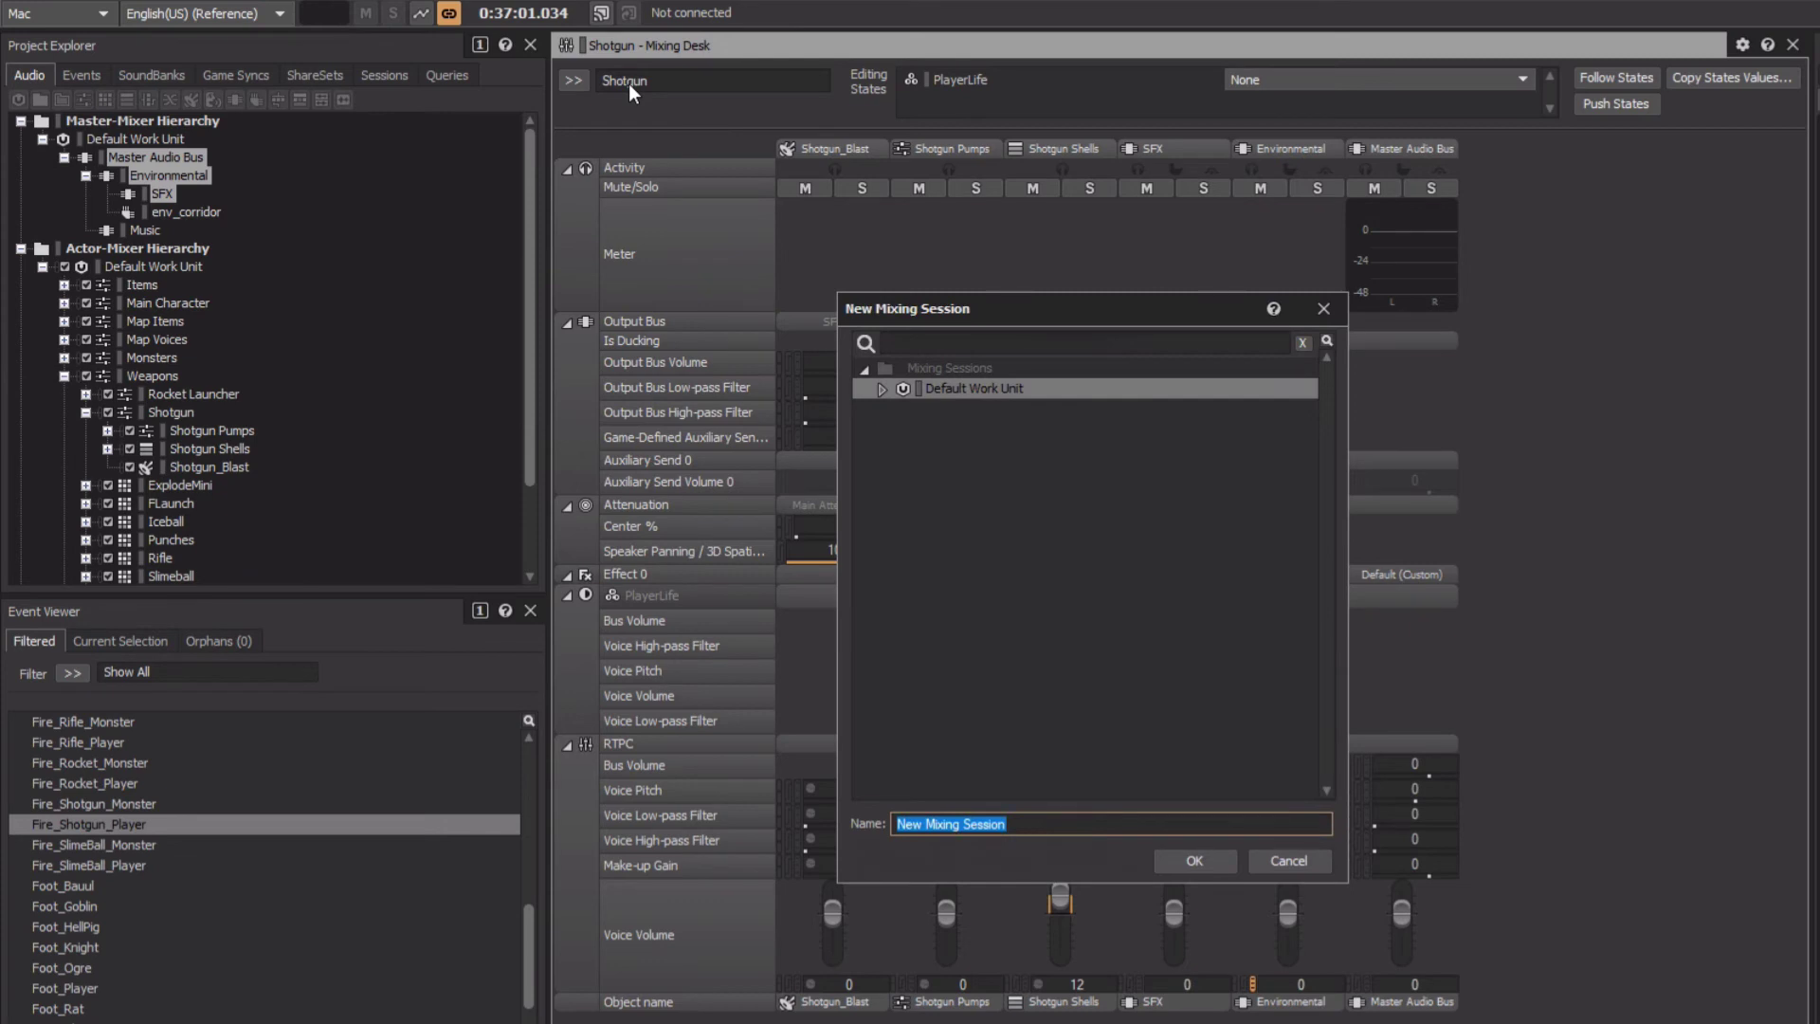
text(Busses)
key(Return)
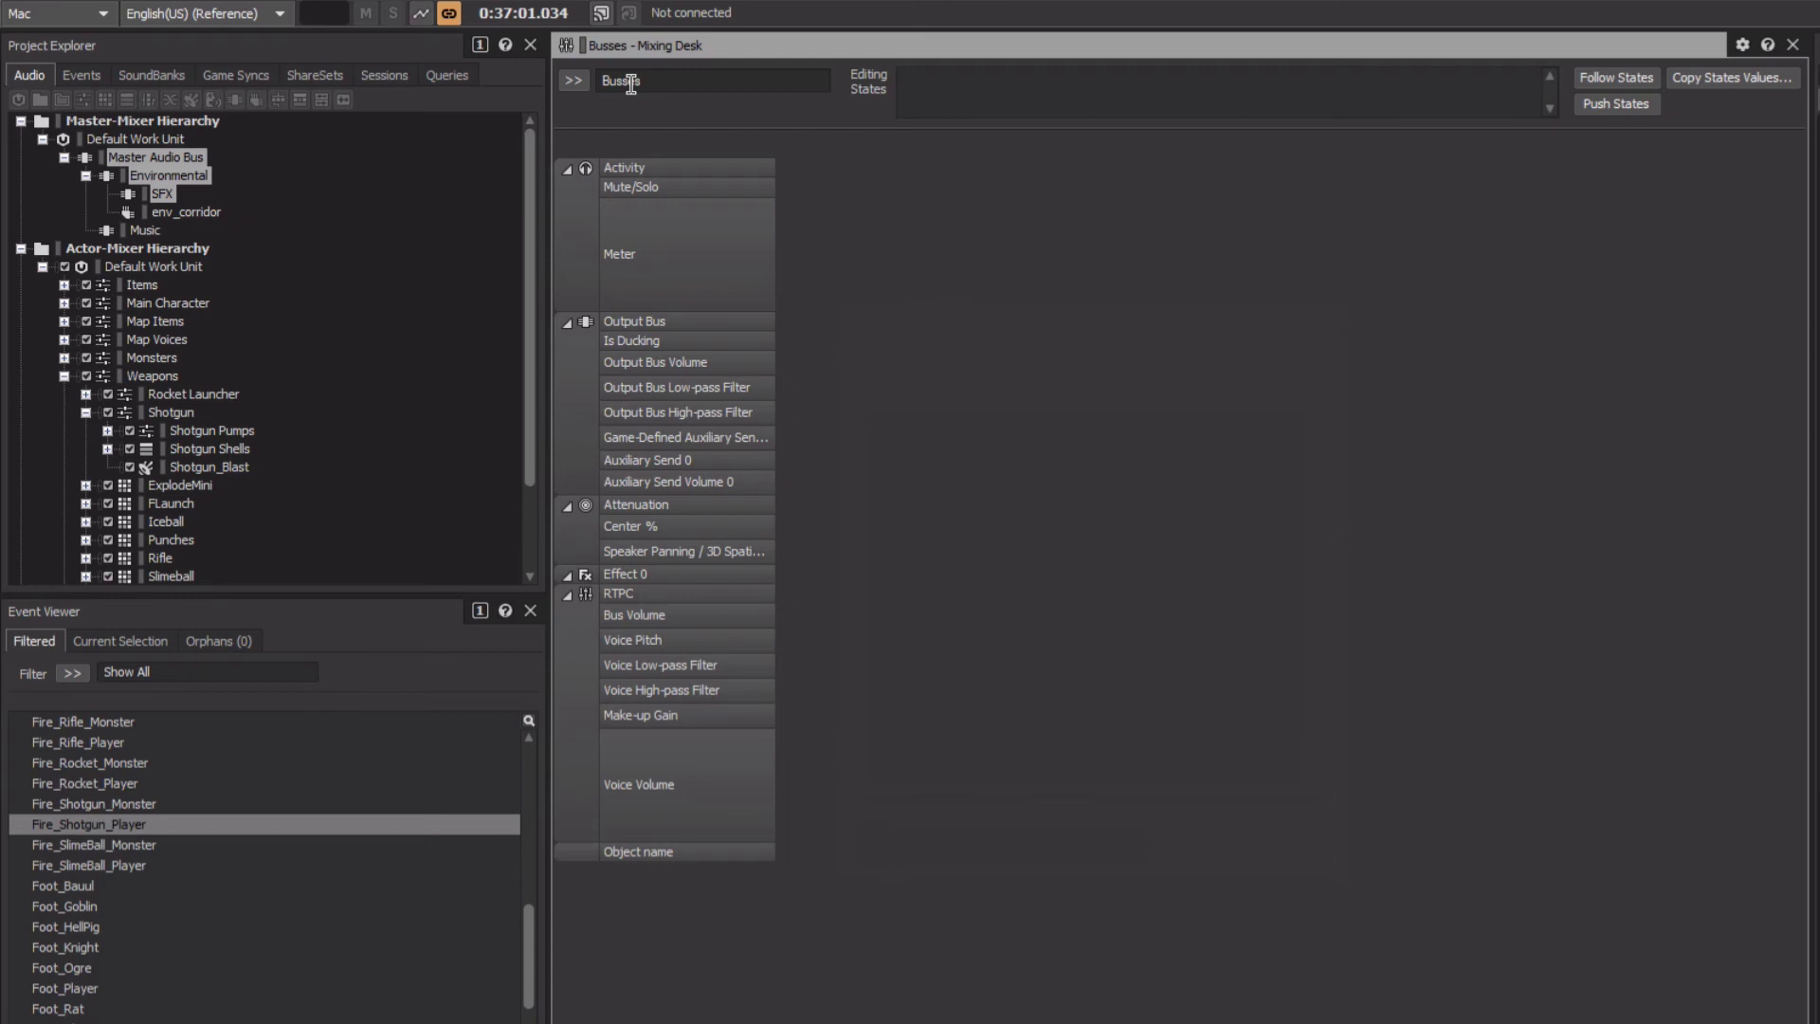
Step: Add Environmental, SFX, env_corridor, Music and Master Audio Bus strips, moving Master Audio Bus last
drag(276, 226, 142, 166)
drag(156, 157, 792, 217)
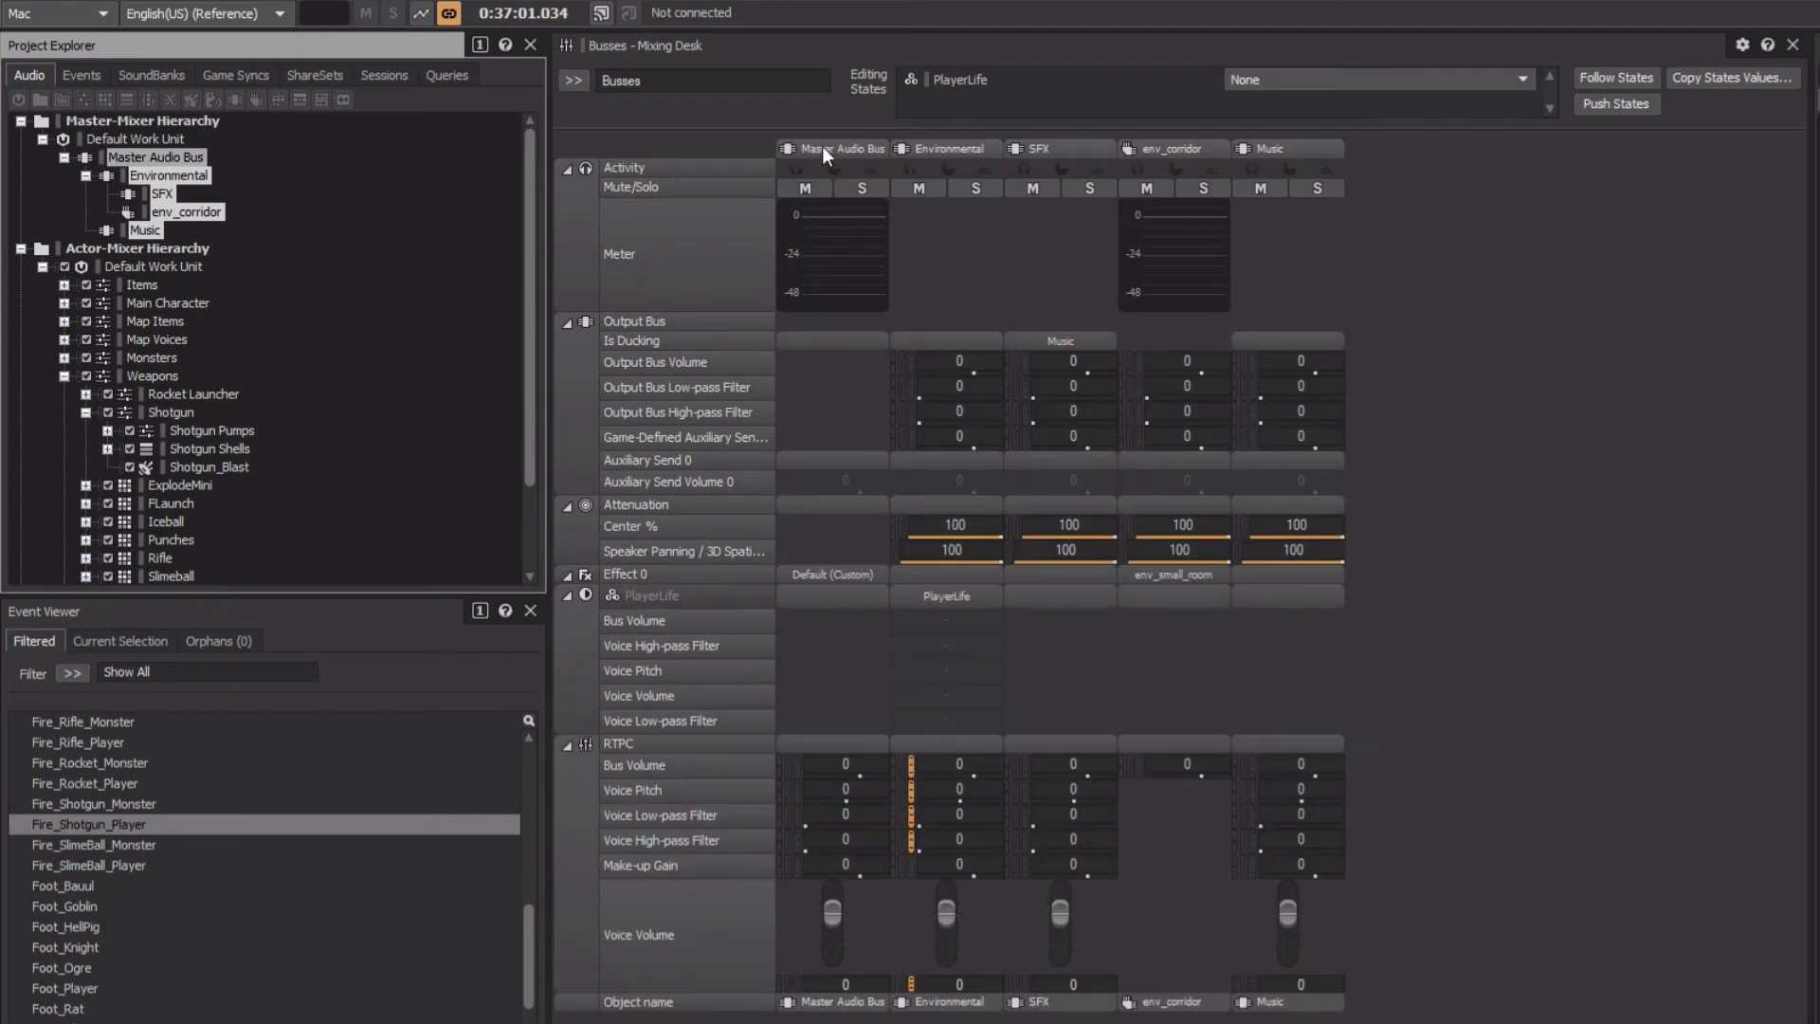
drag(822, 146, 1312, 162)
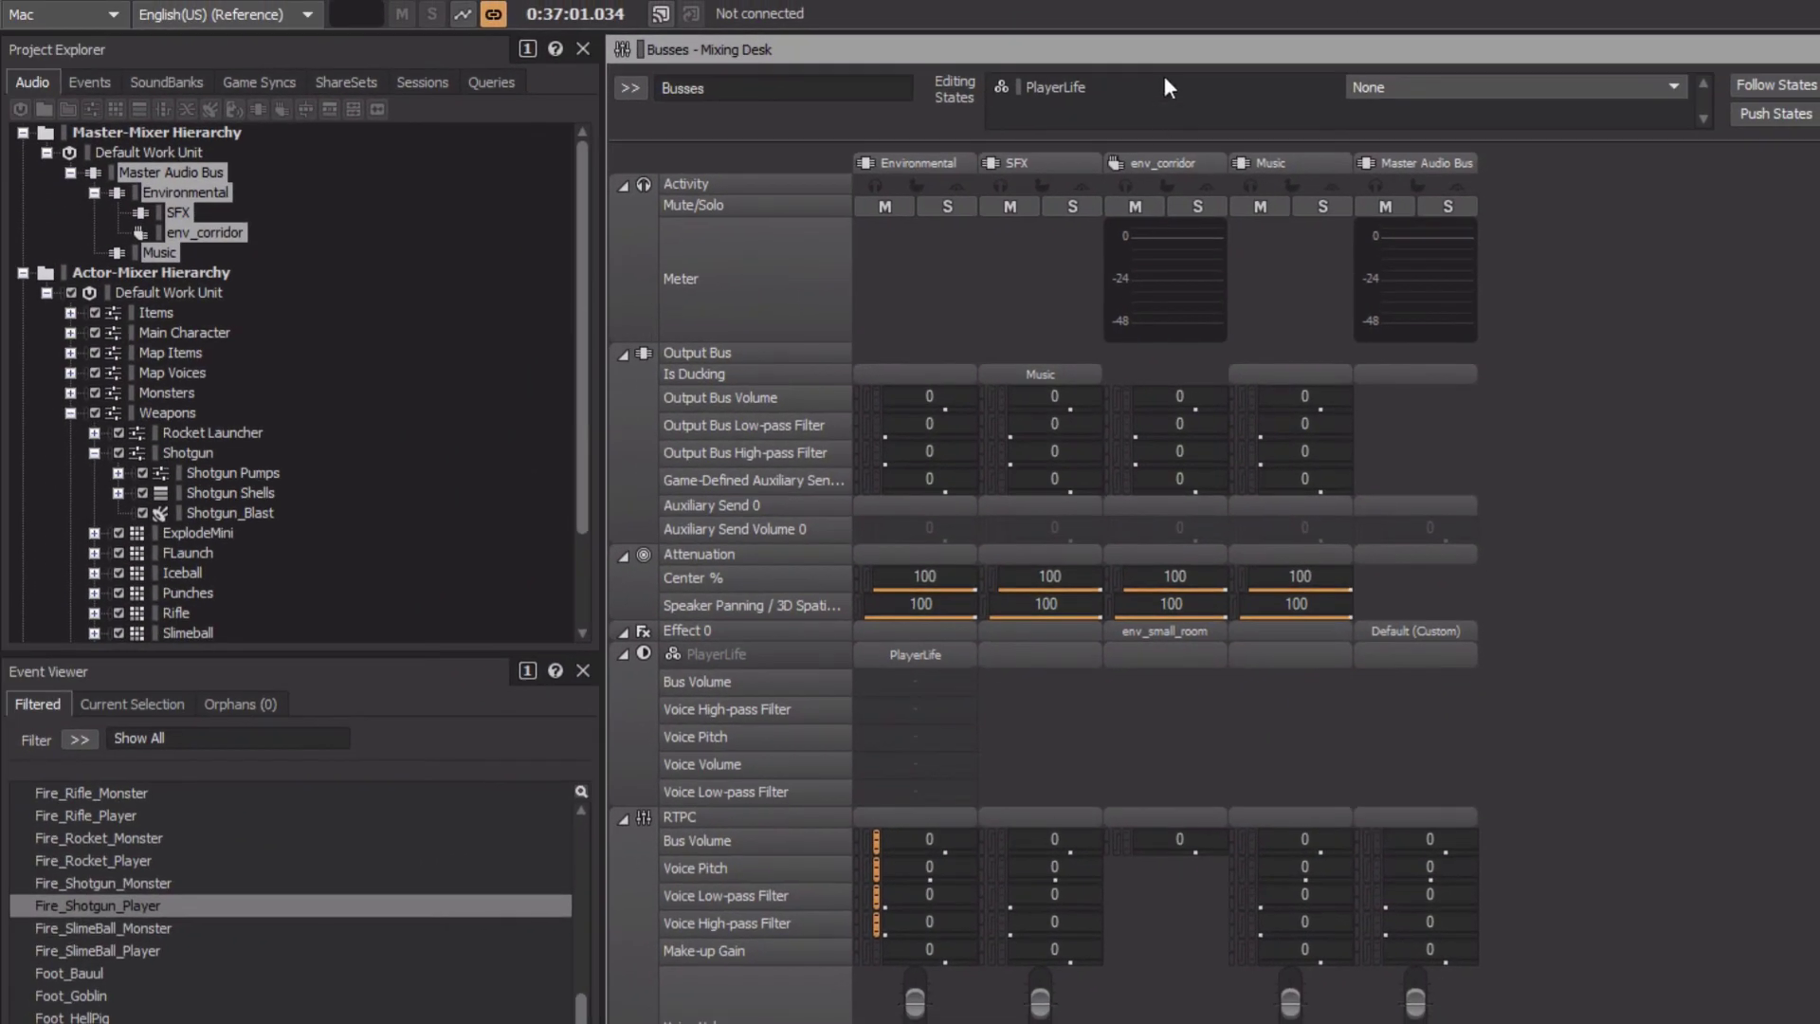
Step: Set the PlayerLife editing state to Dead and play Fire_Shotgun_Player
click(1407, 88)
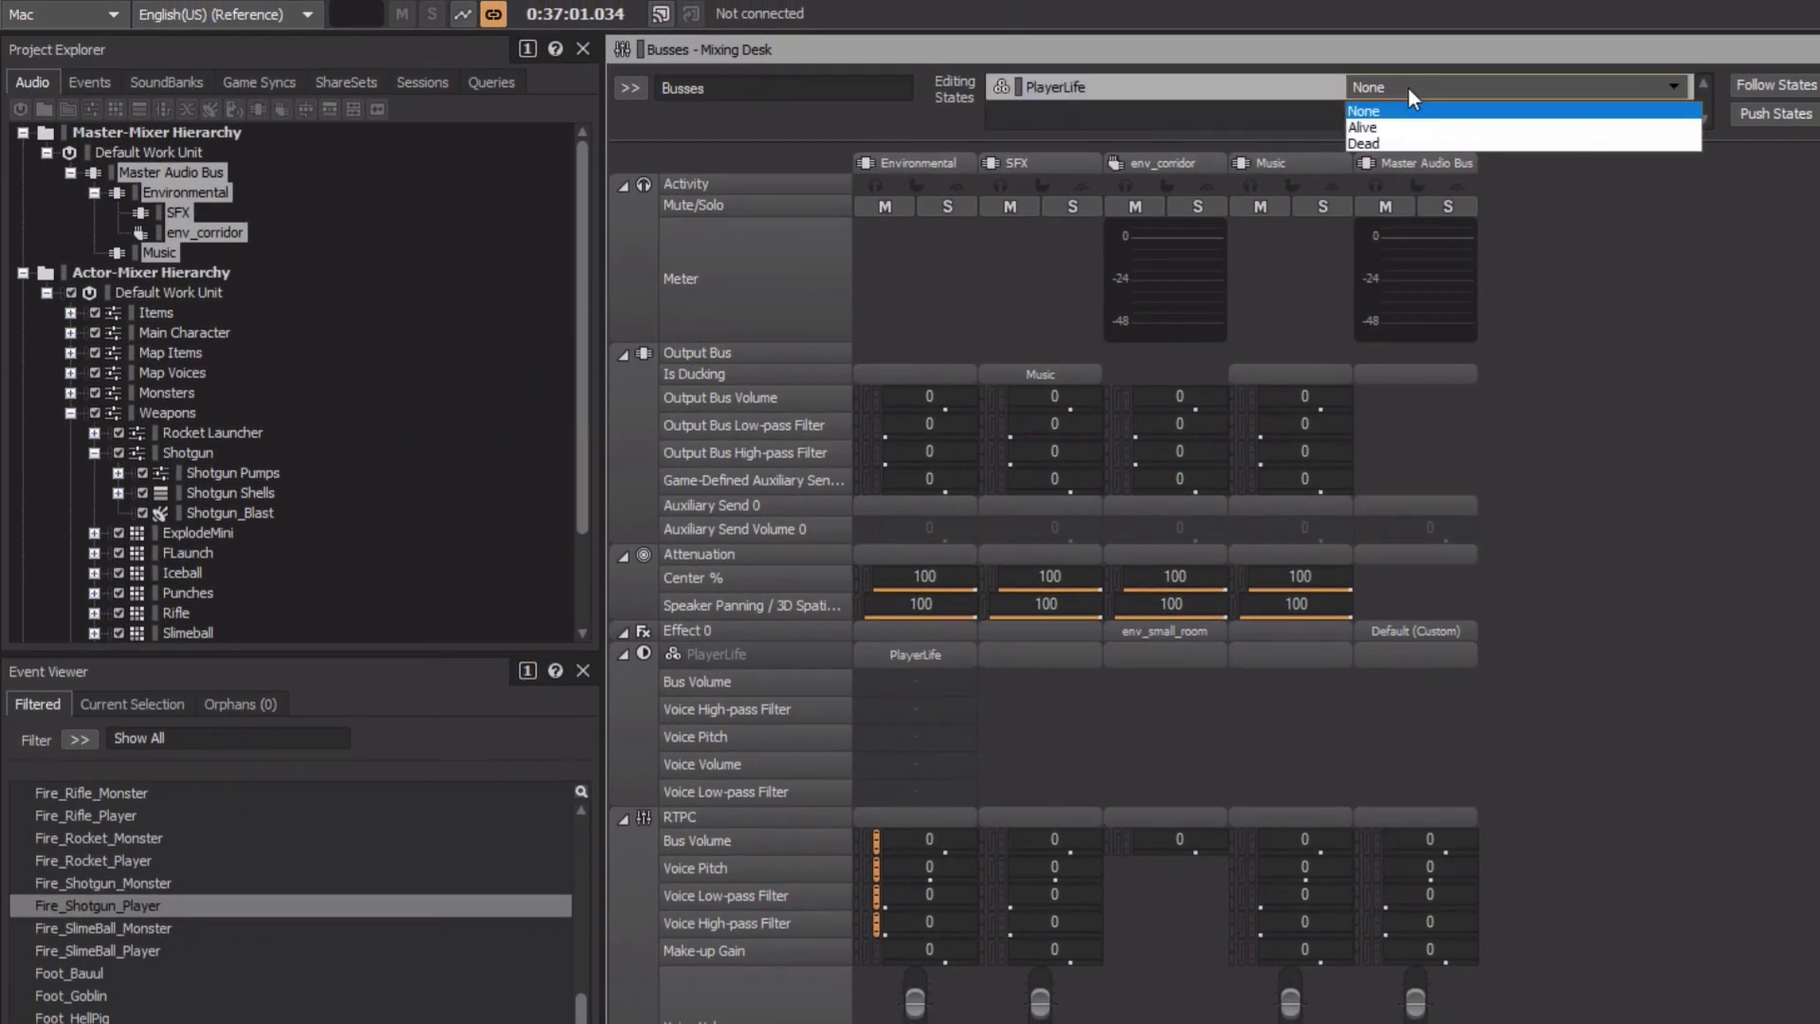
click(1409, 145)
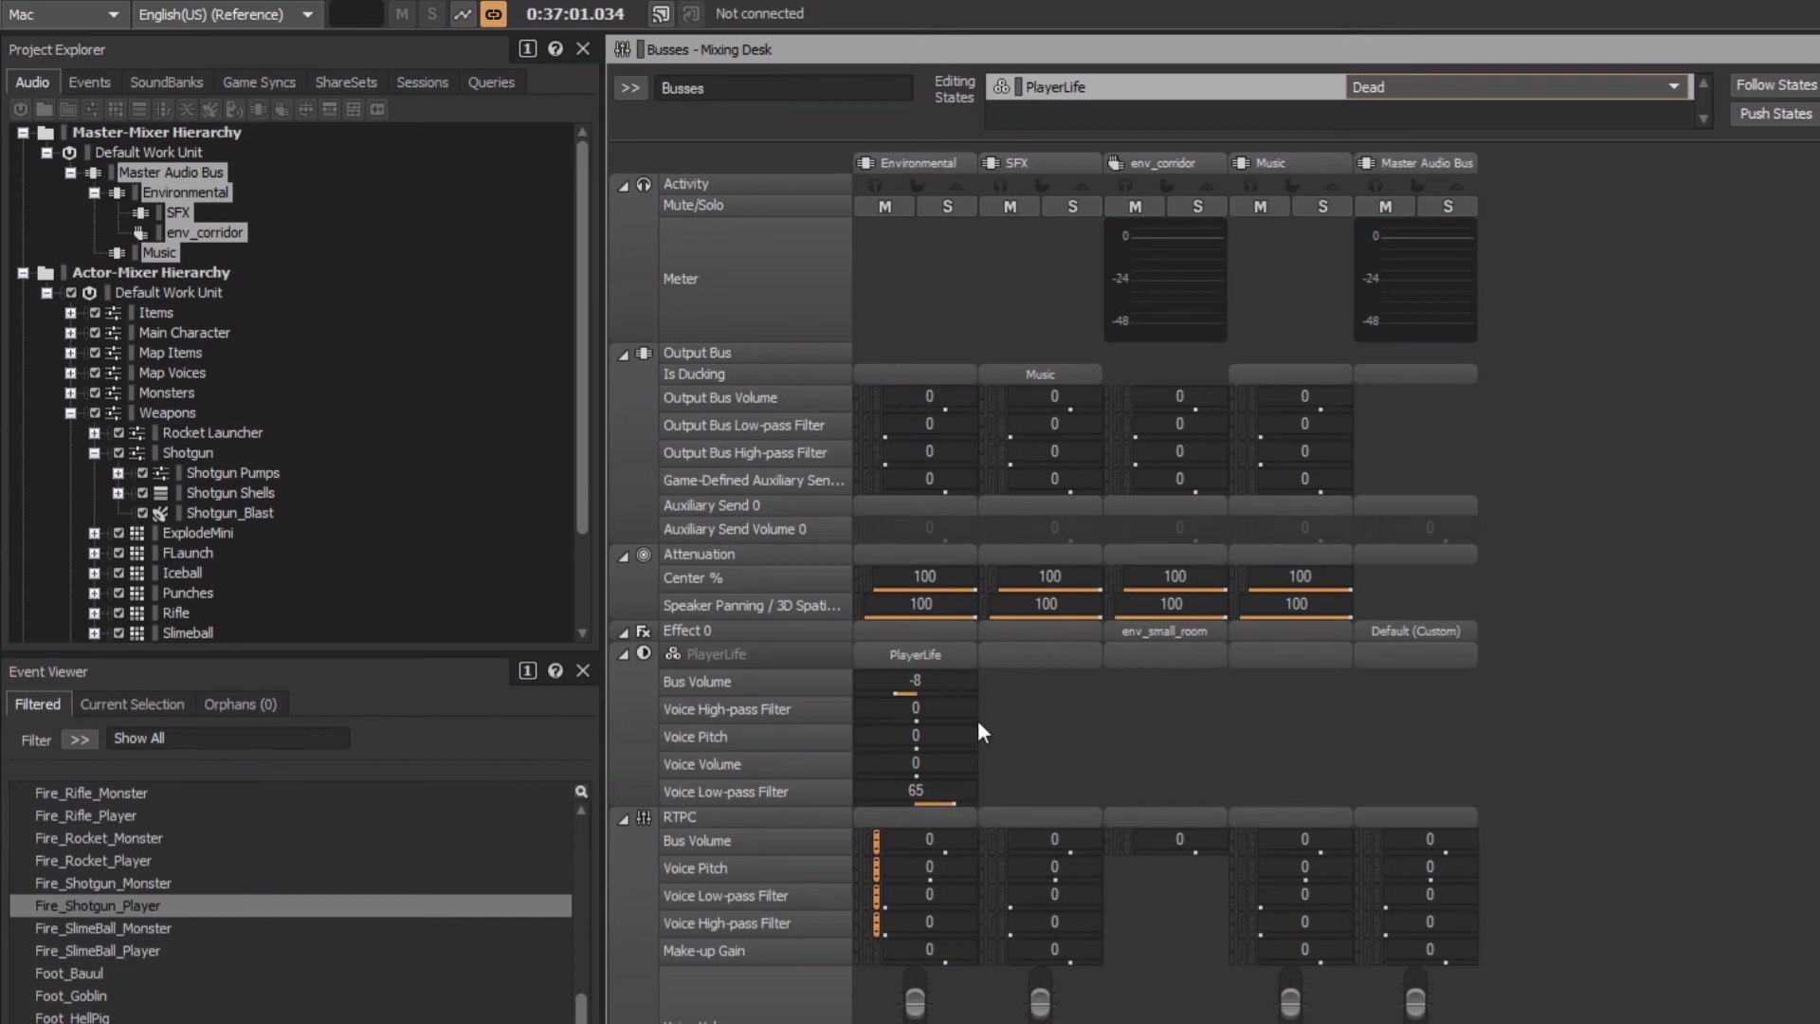
click(528, 901)
key(space)
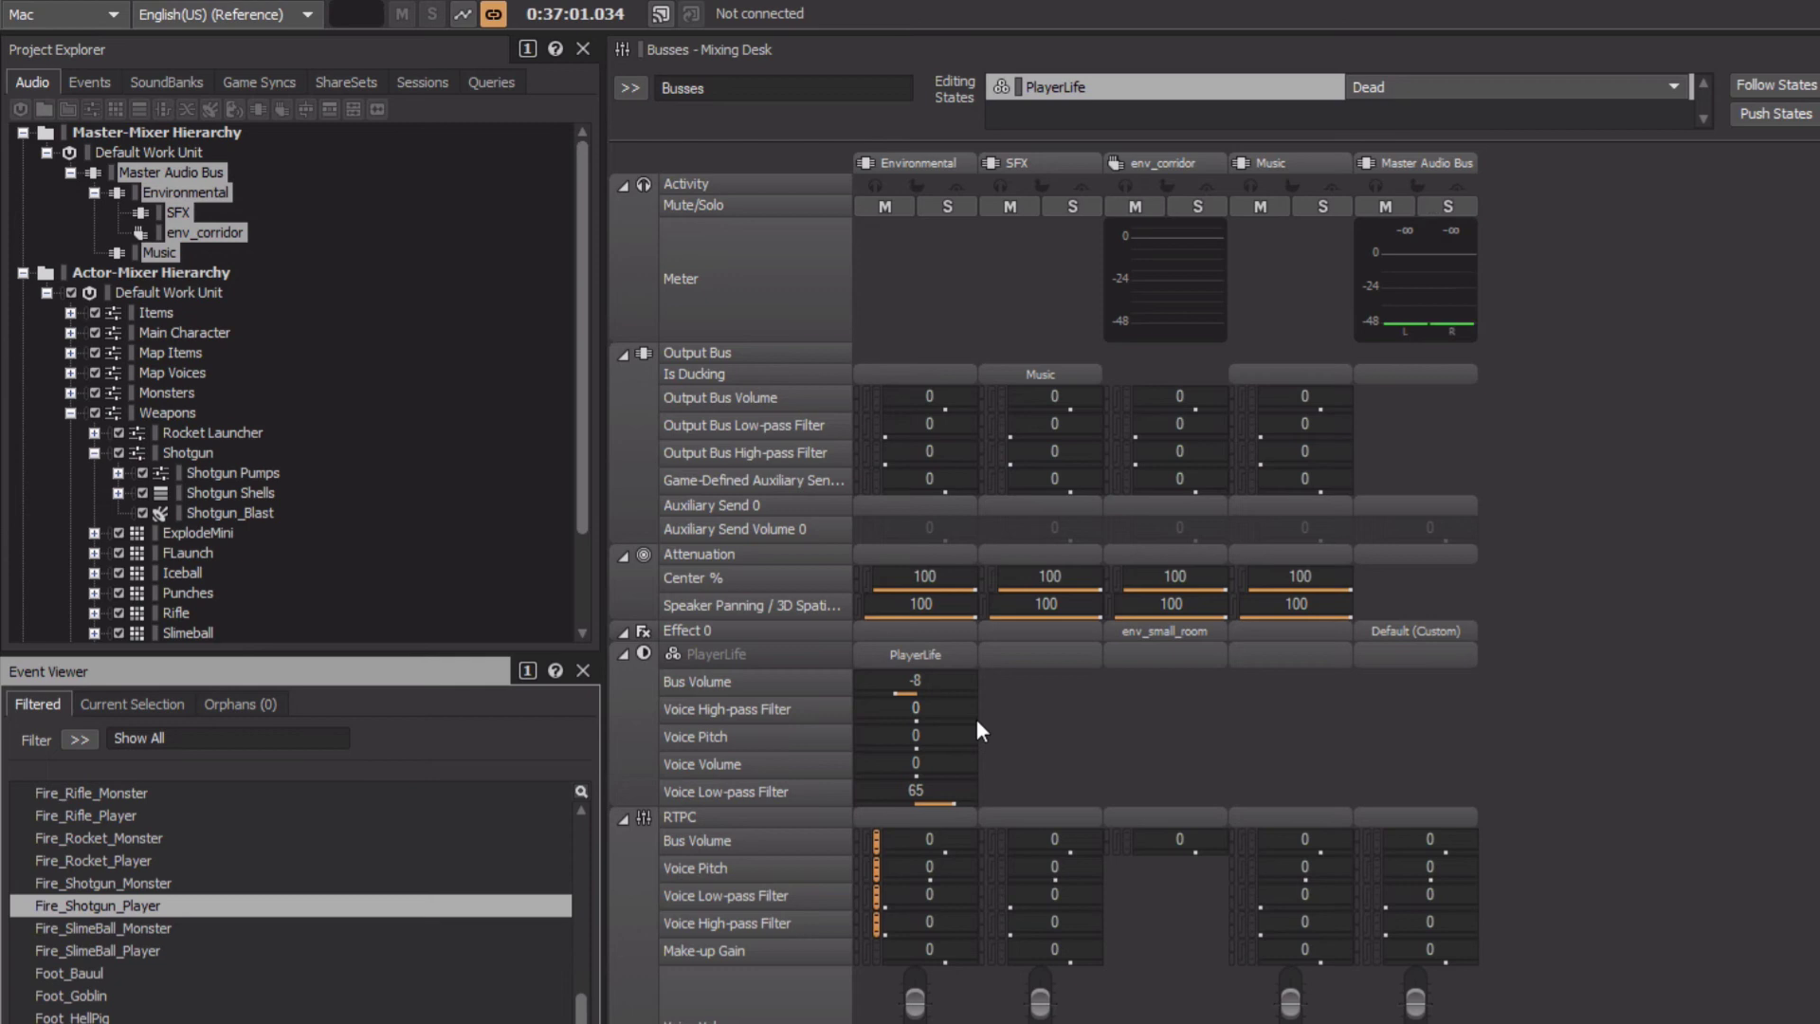
Step: Push PlayerLife Dead to the game, replay, and set Environmental's Voice Low-pass Filter from 65 to 45
click(1747, 114)
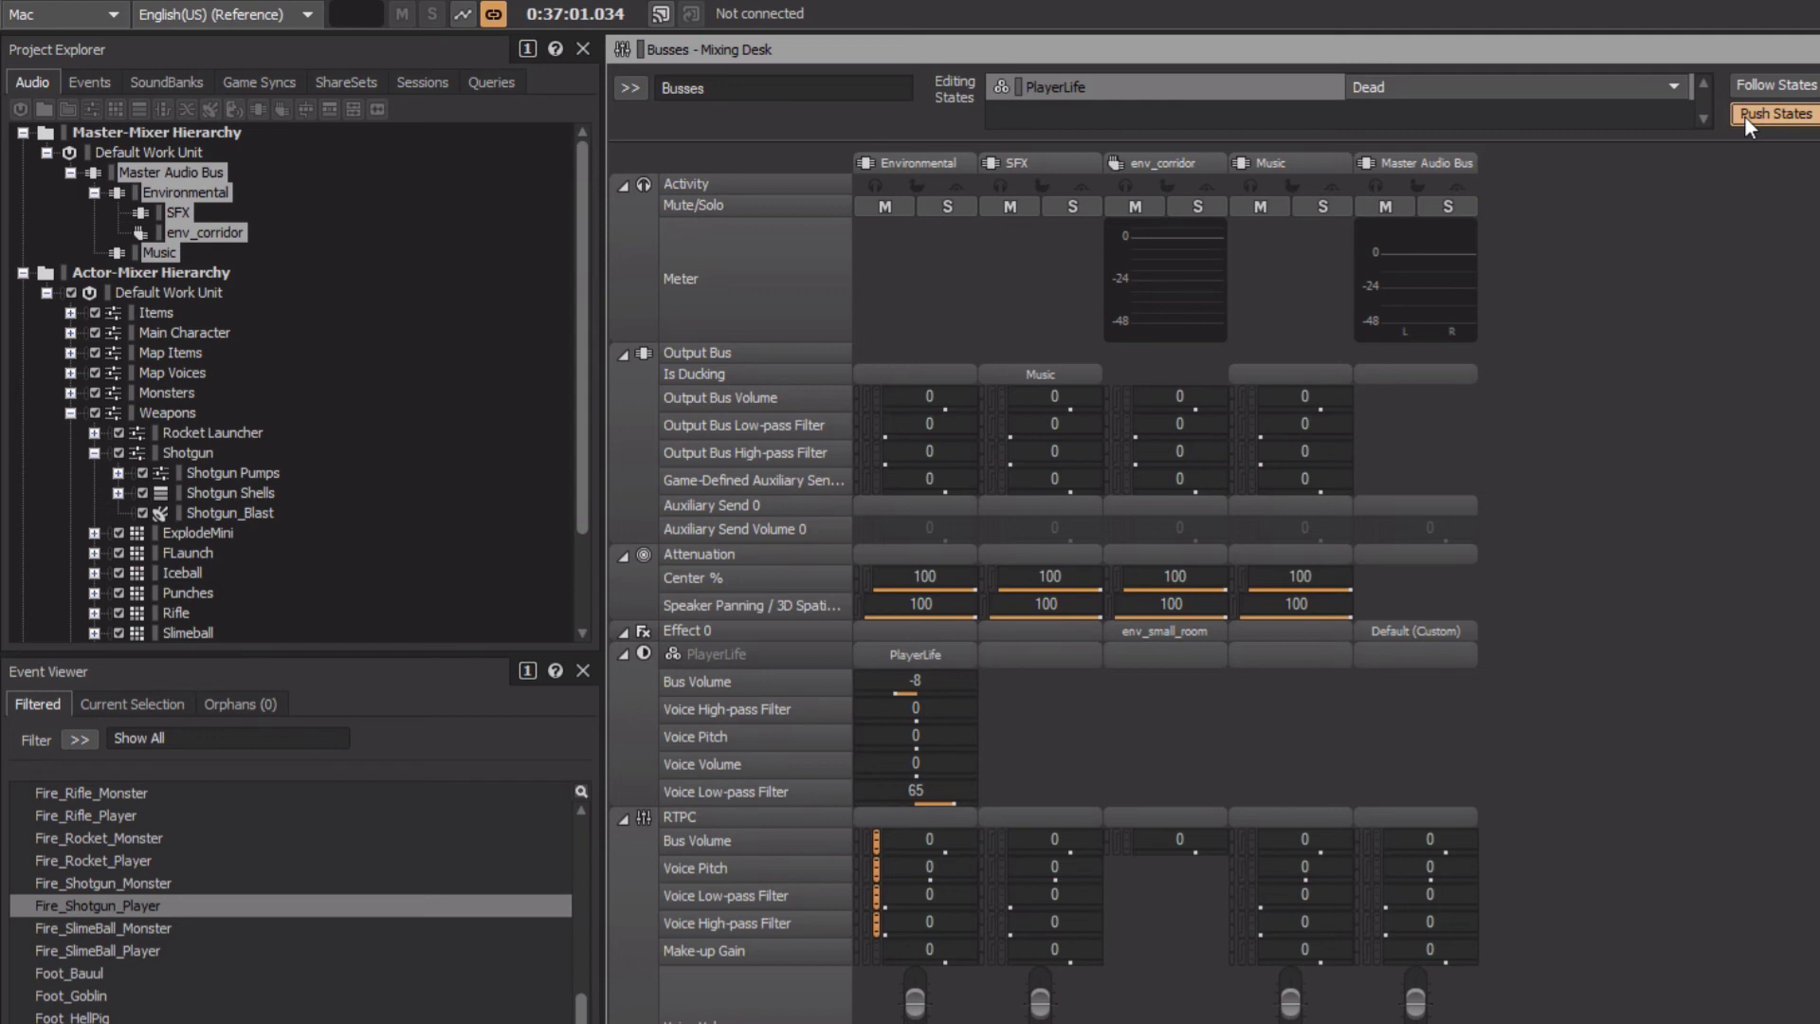
key(space)
click(943, 789)
text(45)
key(Return)
Step: Show the dropdown of saved Mixing Desk sessions next to the session name
click(639, 89)
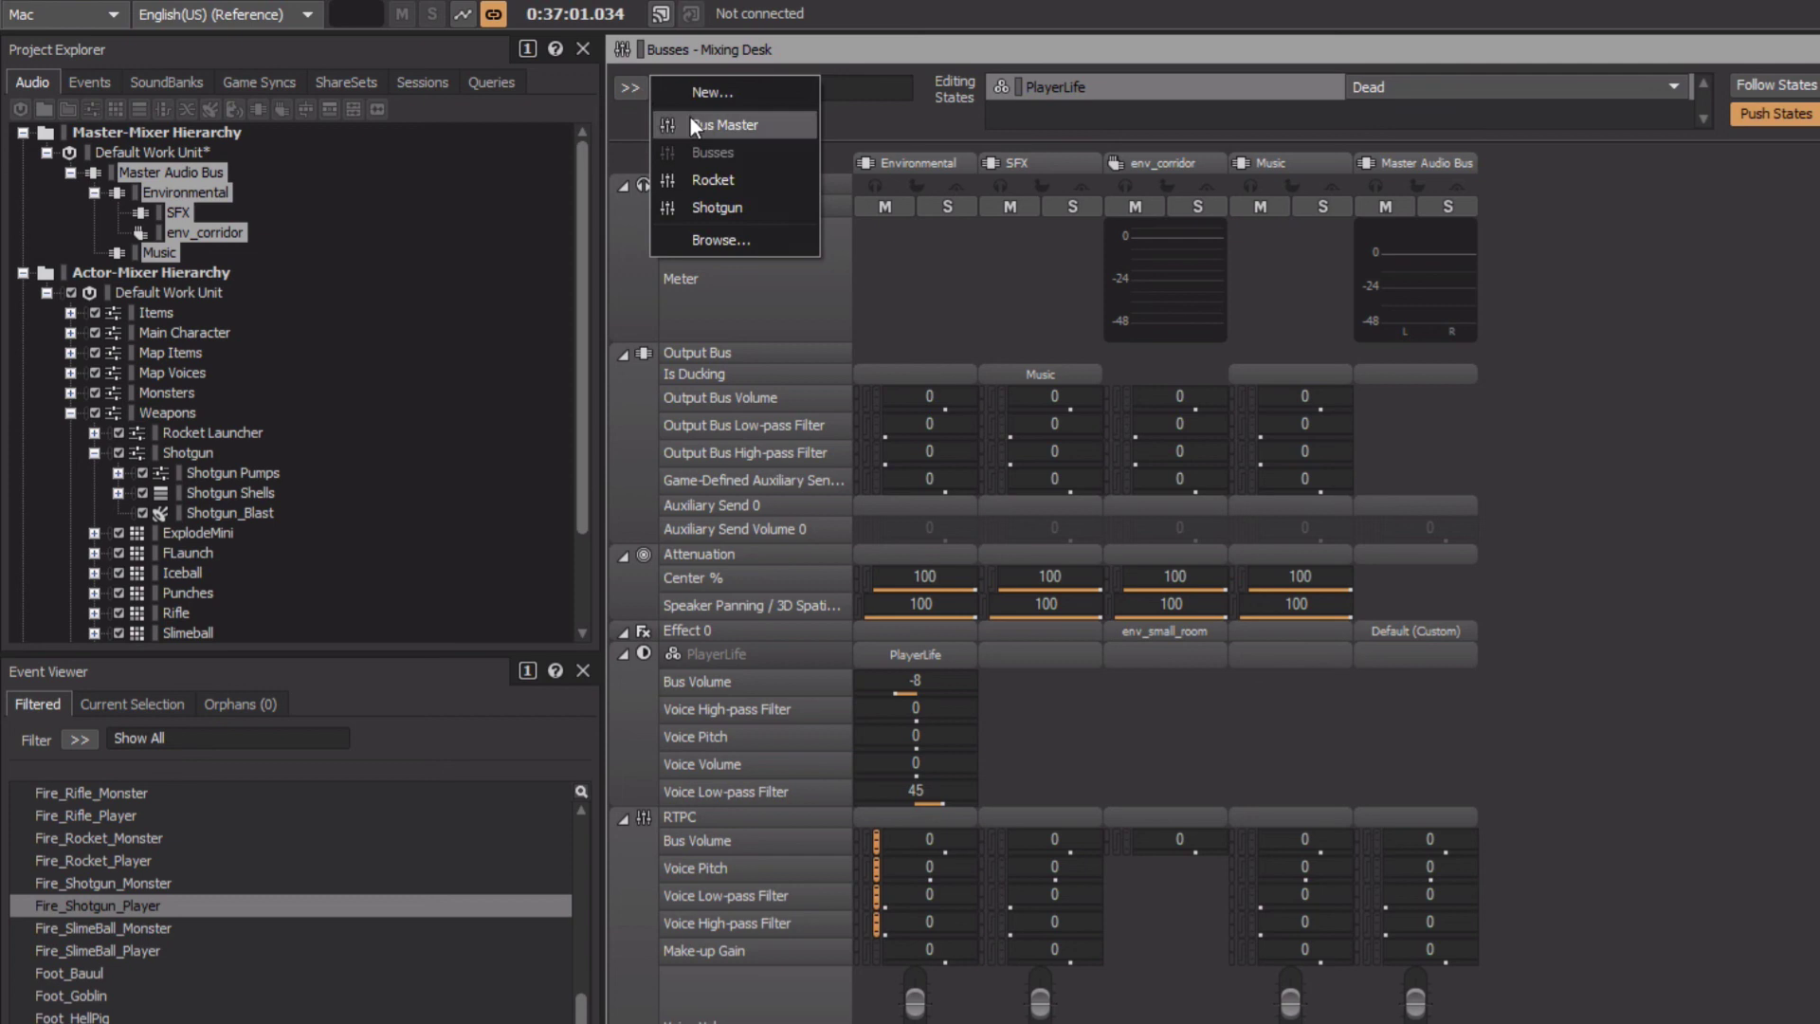